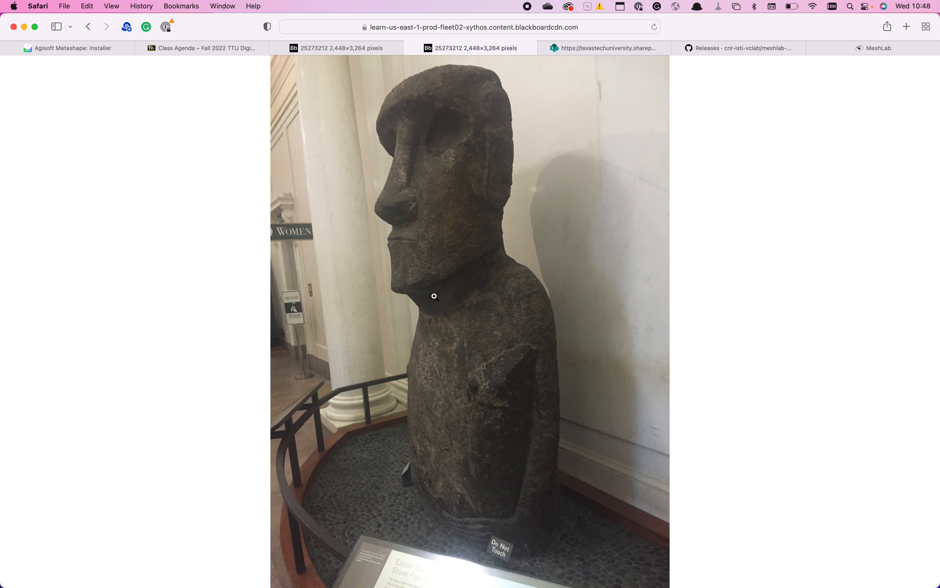
- Bring up the Class Agenda page with the attached Week 2 close-range photogrammetry images
right_click(448, 254)
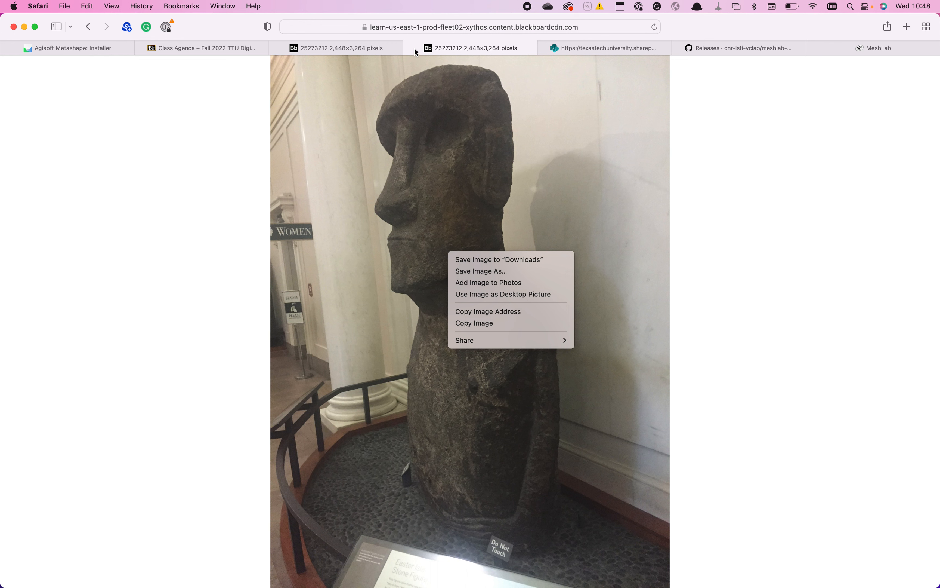
left_click(377, 236)
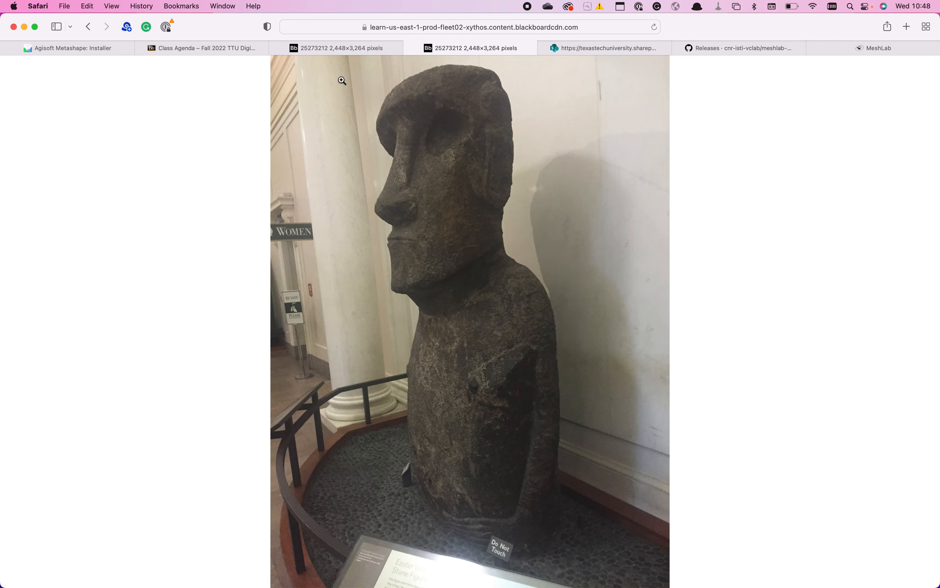
left_click(231, 54)
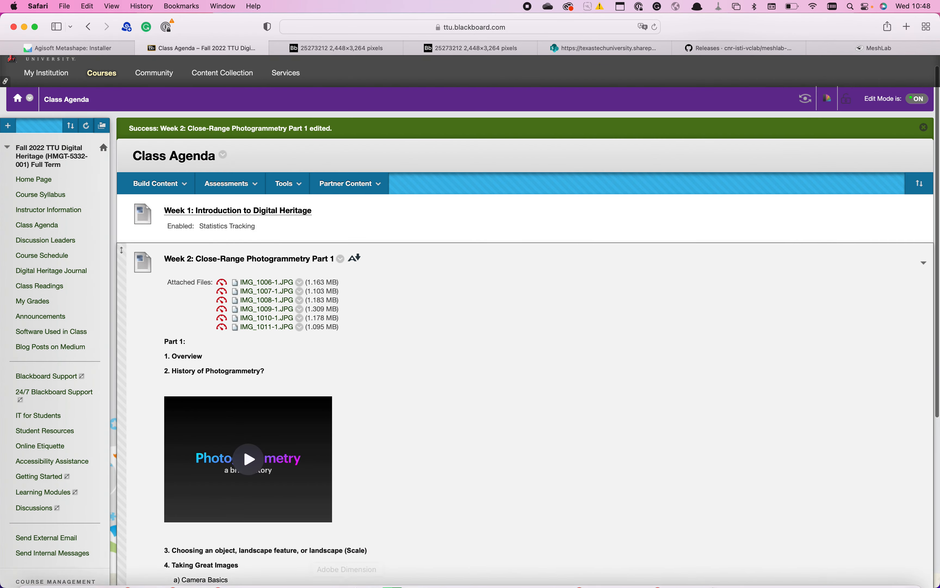
mouse_move(358, 579)
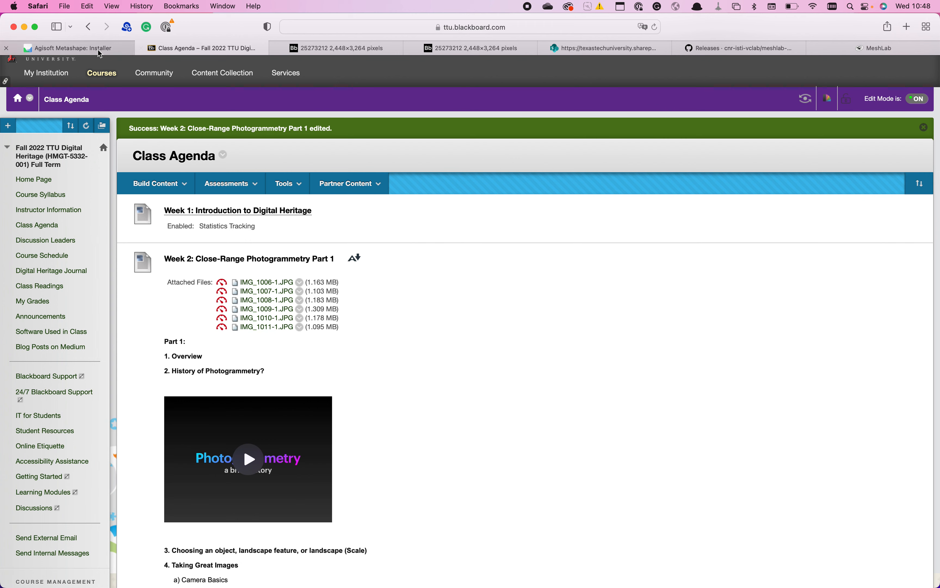
- Download the macOS installer of Agisoft Metashape 1.8.4 Professional Edition from the Agisoft downloads page
left_click(86, 49)
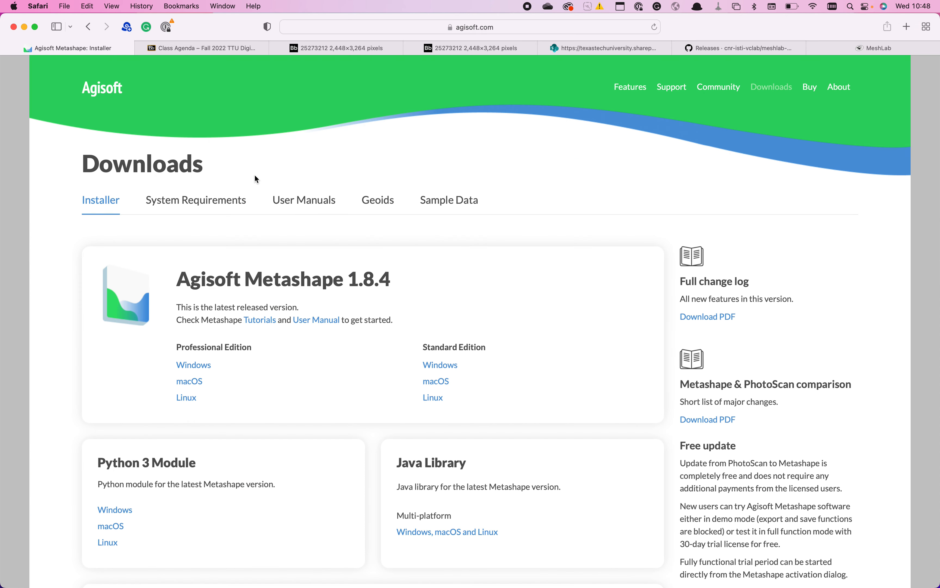
scroll(257, 178, "down", 2)
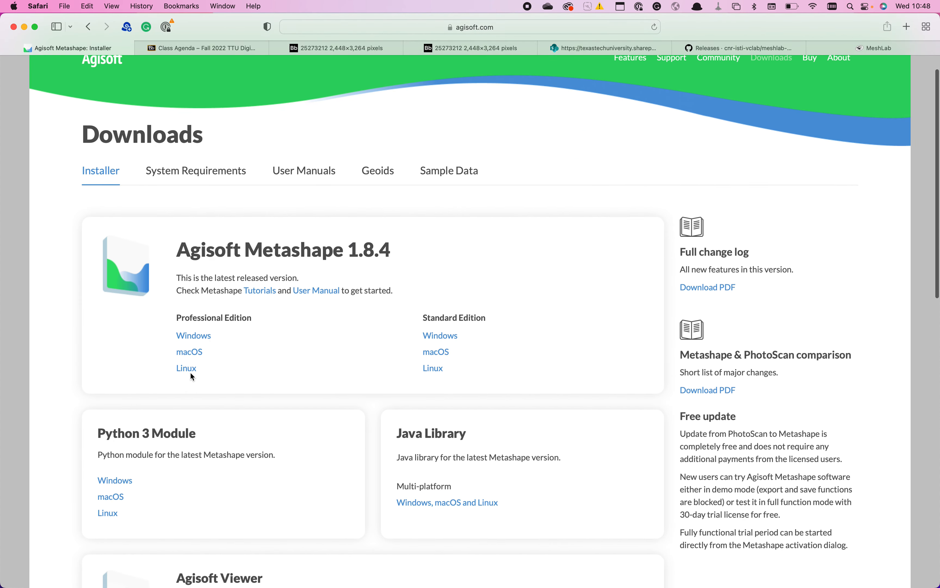
left_click(187, 354)
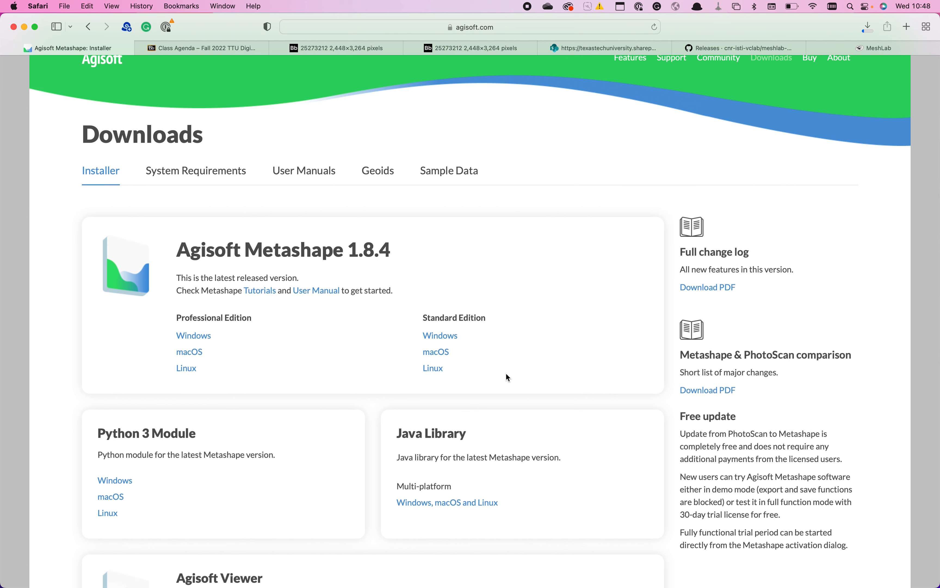
scroll(506, 373, "down", 5)
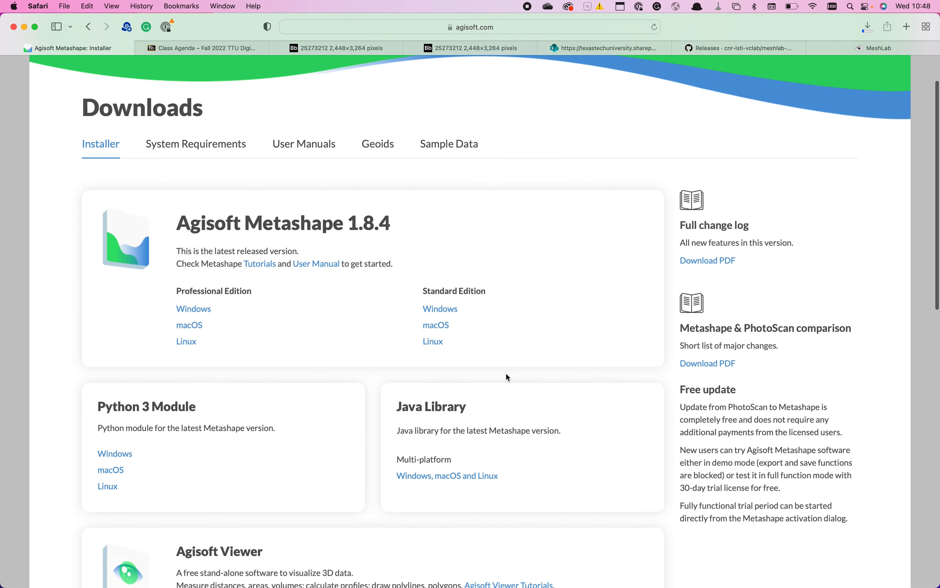
scroll(506, 372, "up", 5)
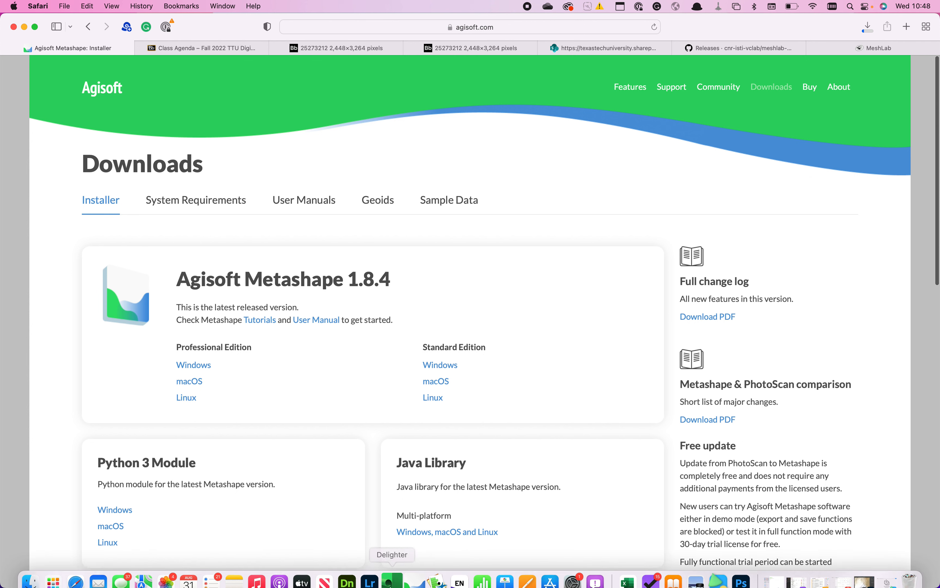
left_click(418, 577)
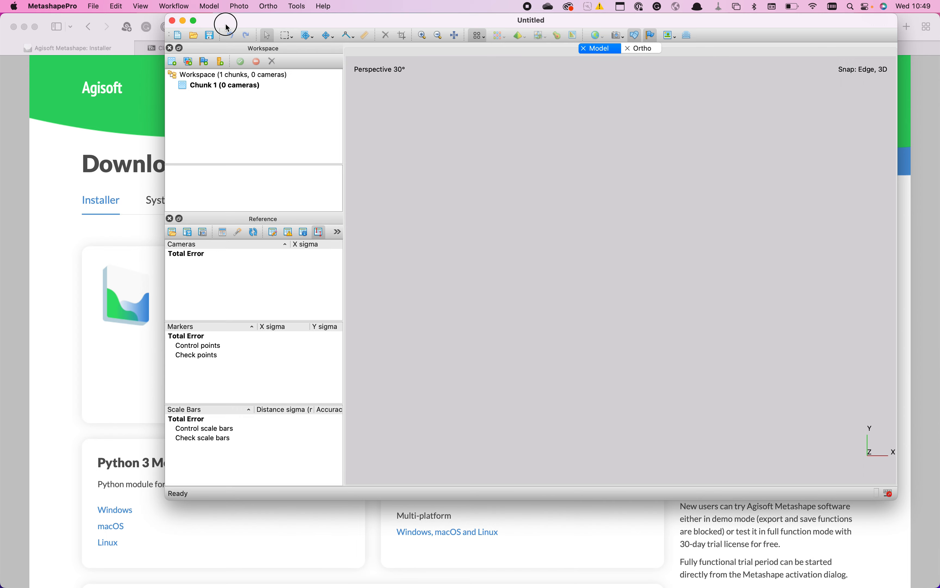
left_click_drag(226, 21, 216, 57)
left_click(163, 56)
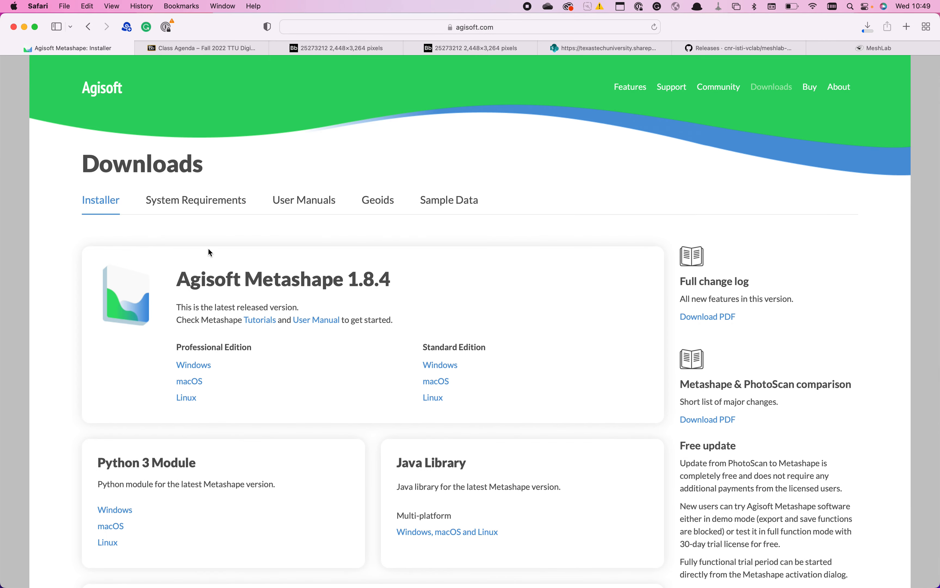
- Find and launch MetashapePro 3, and minimize the browser window behind it
key("alt+space")
type("META")
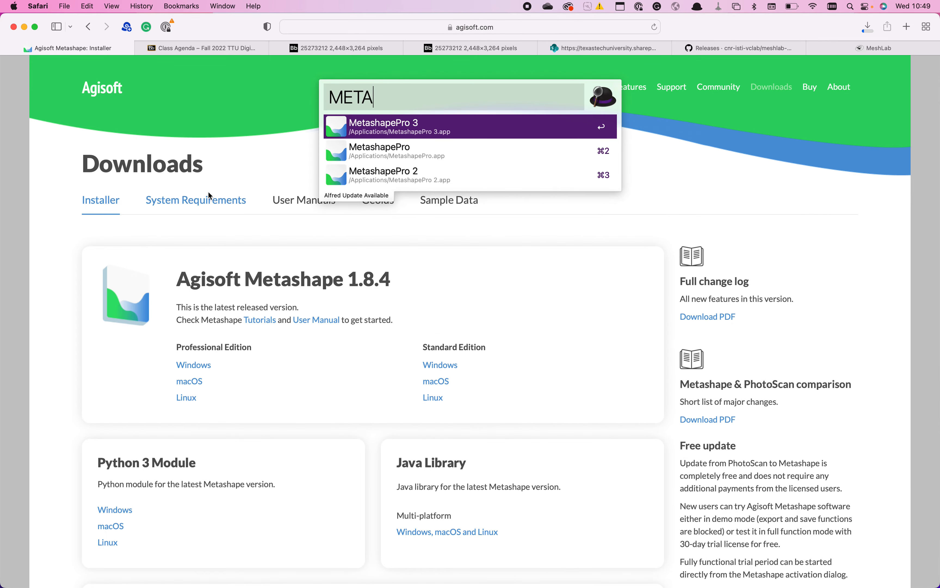
left_click(376, 124)
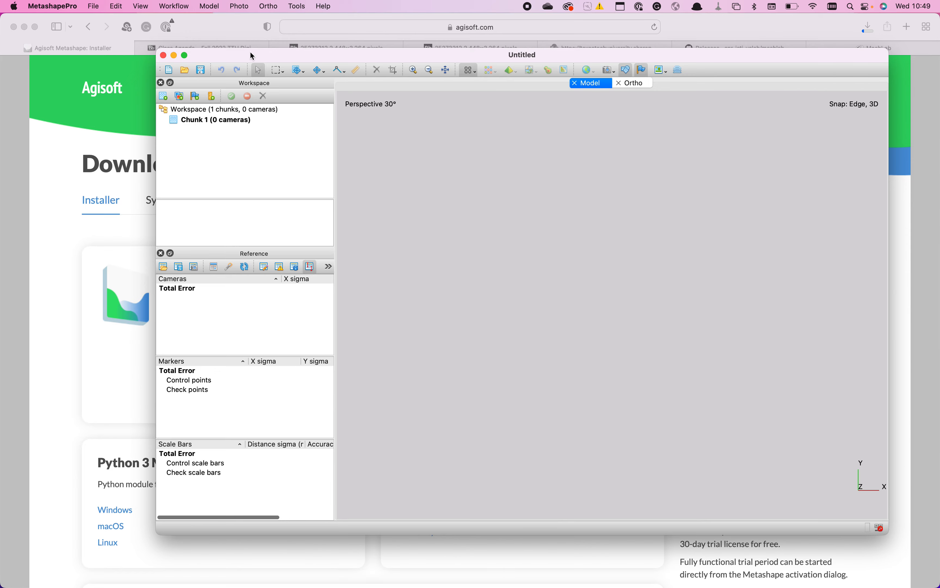
left_click(24, 26)
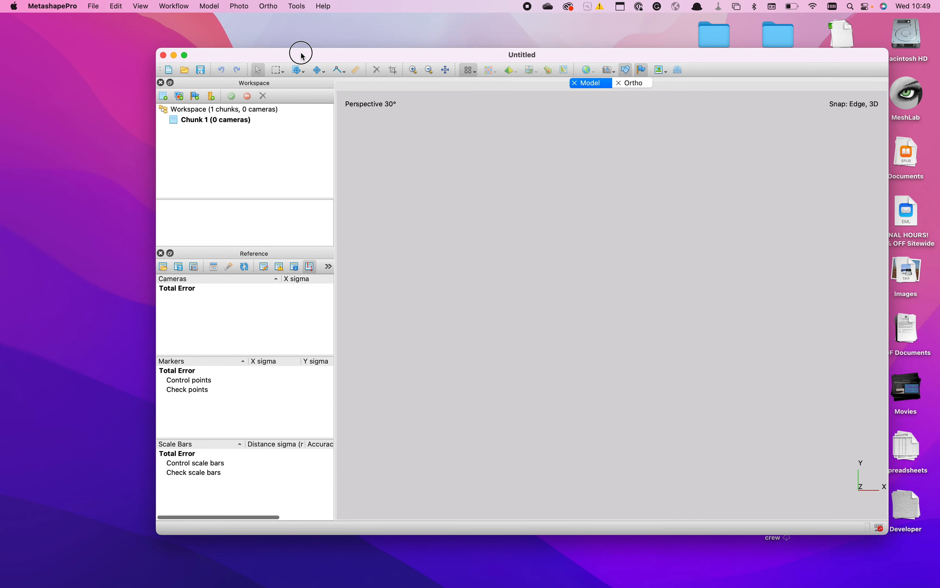
- Reposition and enlarge the empty project window so it fills most of the desktop
left_click_drag(301, 53, 190, 39)
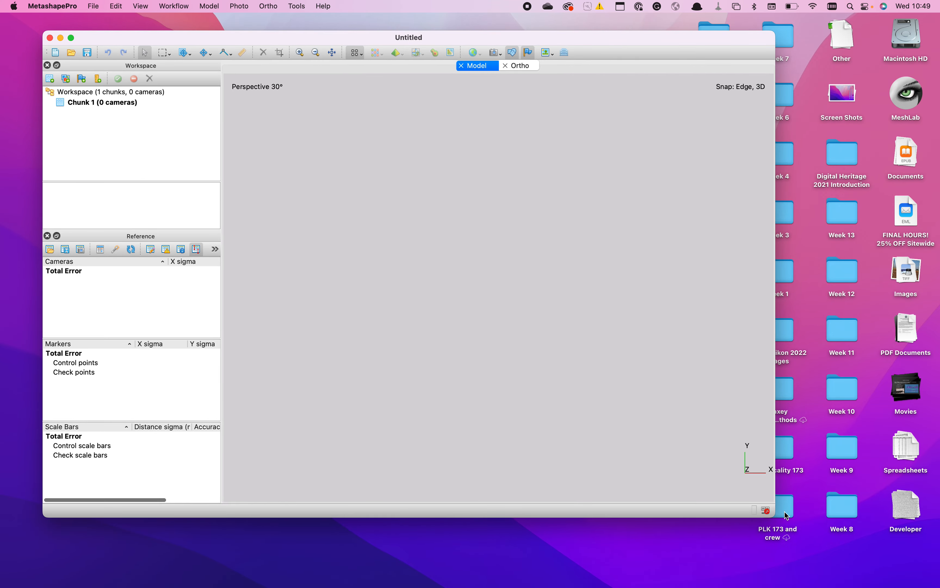
left_click_drag(771, 513, 834, 544)
mouse_move(694, 43)
left_mouse_down()
mouse_move(689, 114)
mouse_move(696, 44)
mouse_move(710, 43)
left_mouse_up()
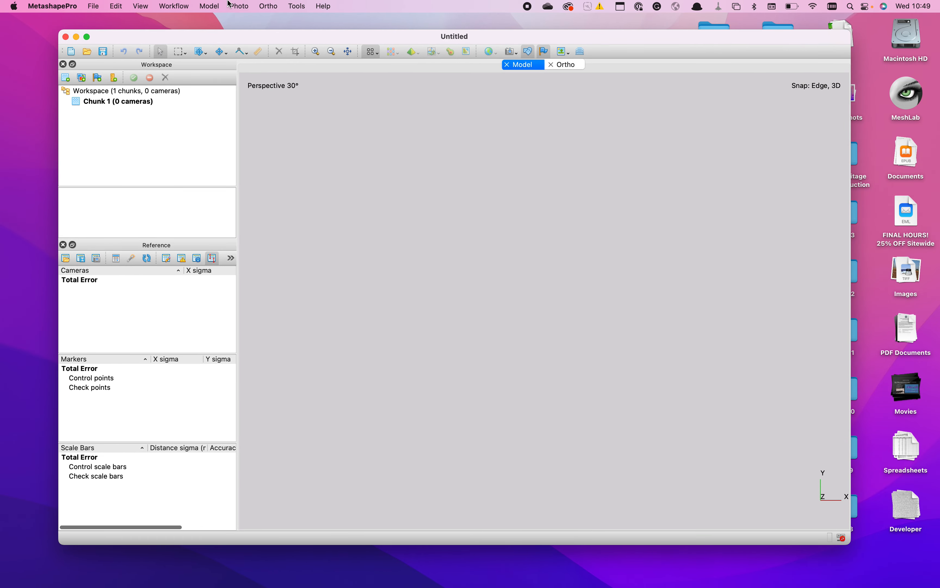
- Save the project as RAPI NUI EXAMPLE in Metashape Project (*.psx) format in the Rapa Nui Images folder under Downloads
left_click(93, 6)
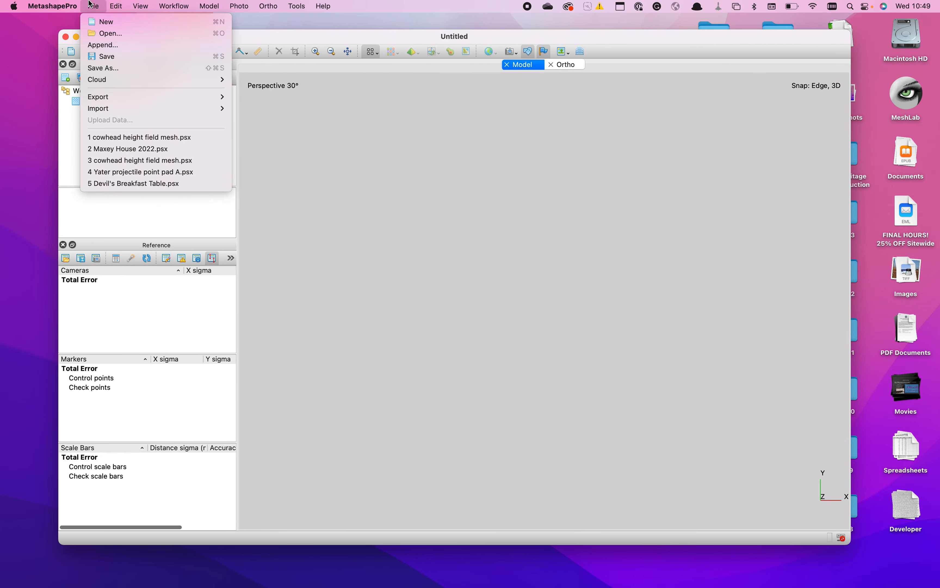
left_click(93, 67)
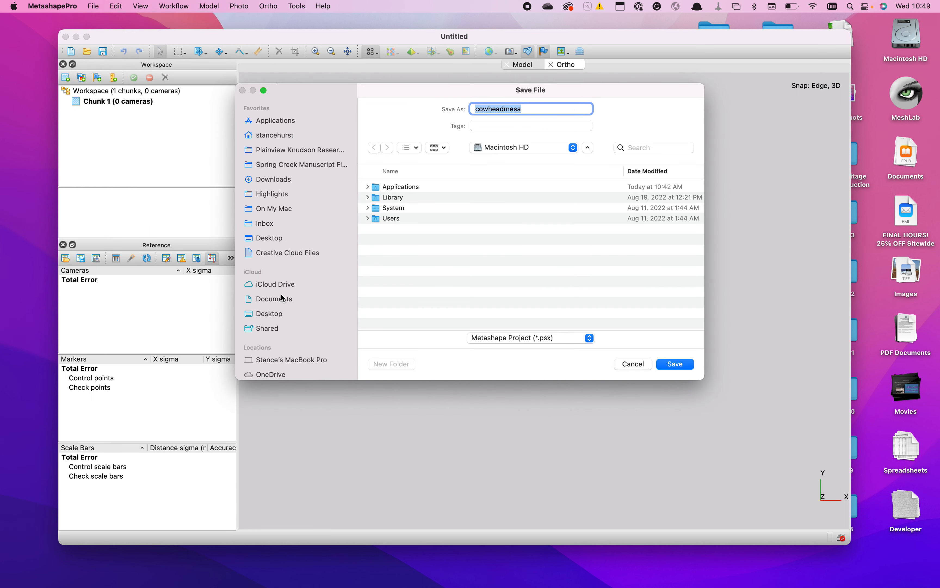
scroll(283, 297, "down", 3)
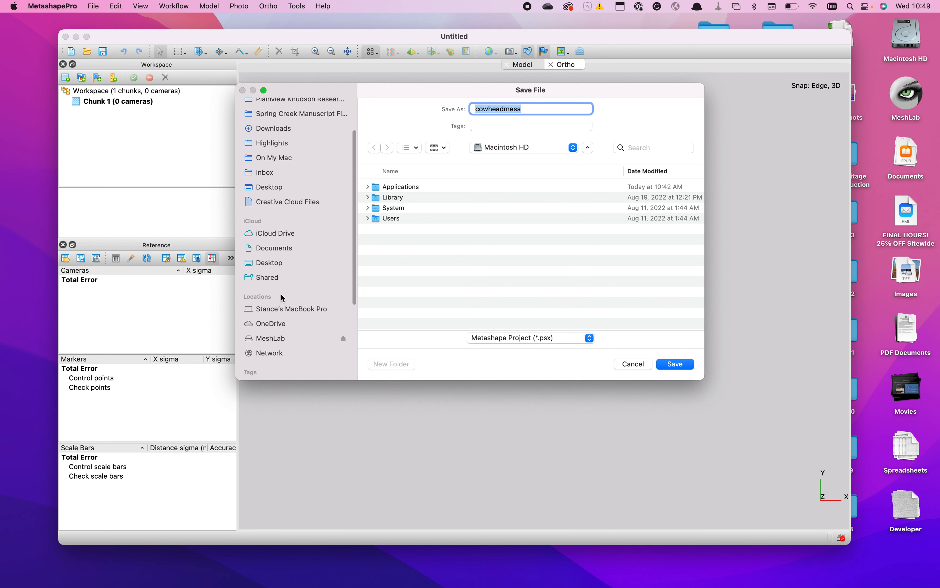
scroll(282, 298, "up", 3)
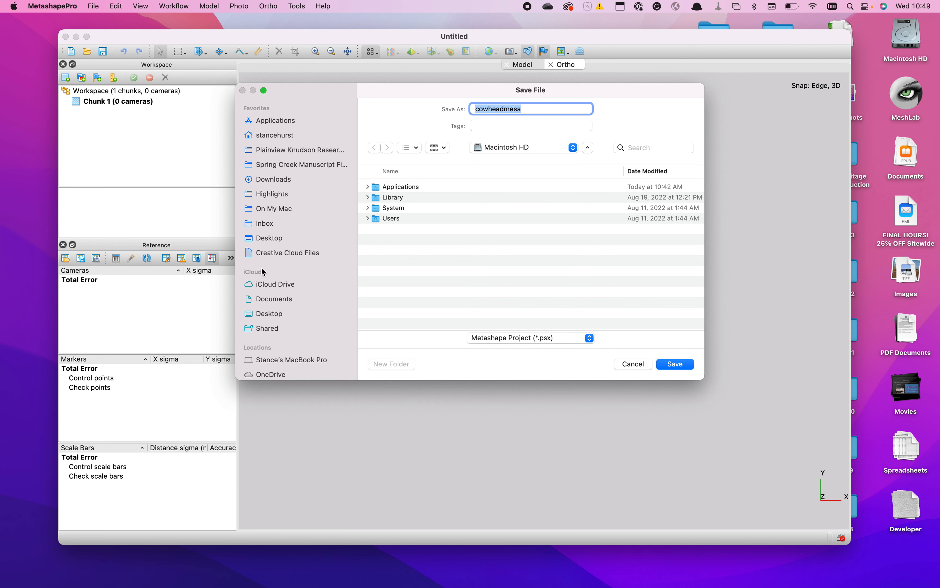
left_click(267, 180)
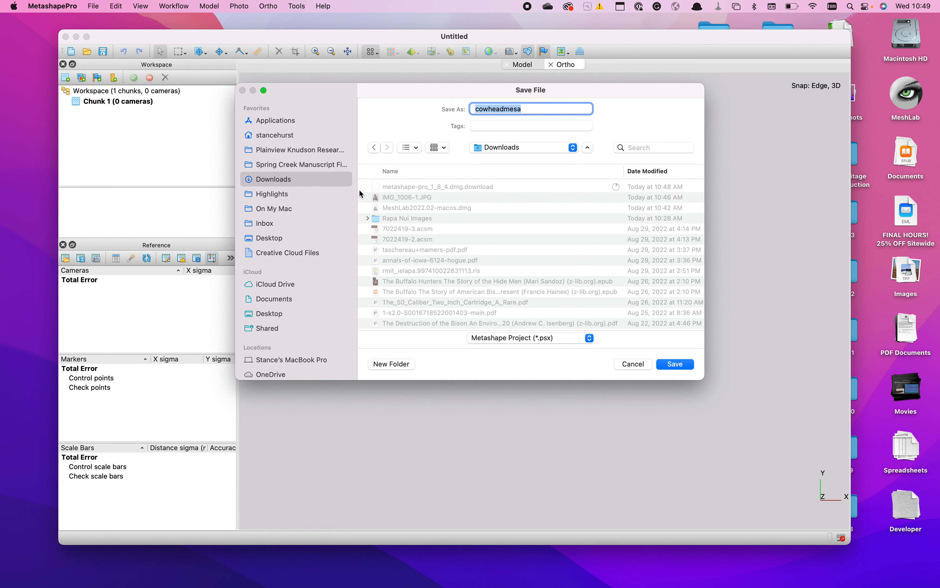
double_click(396, 220)
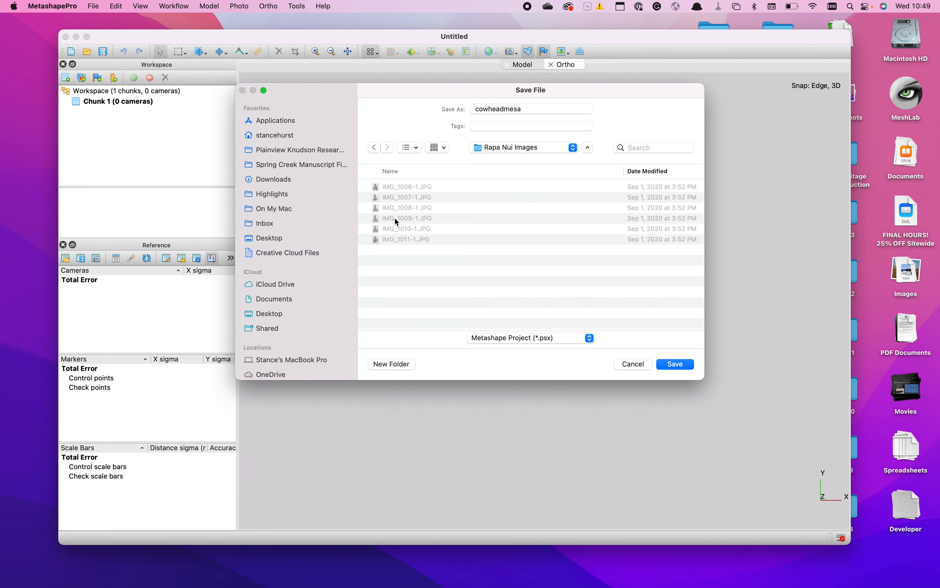
left_click(535, 109)
type("RAPI NUI EXAMPLE")
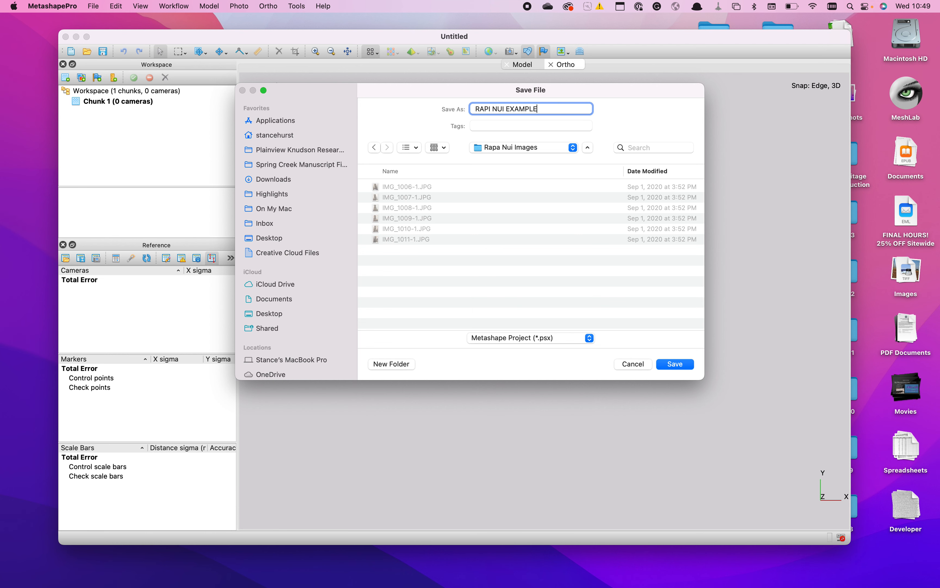
key("Return")
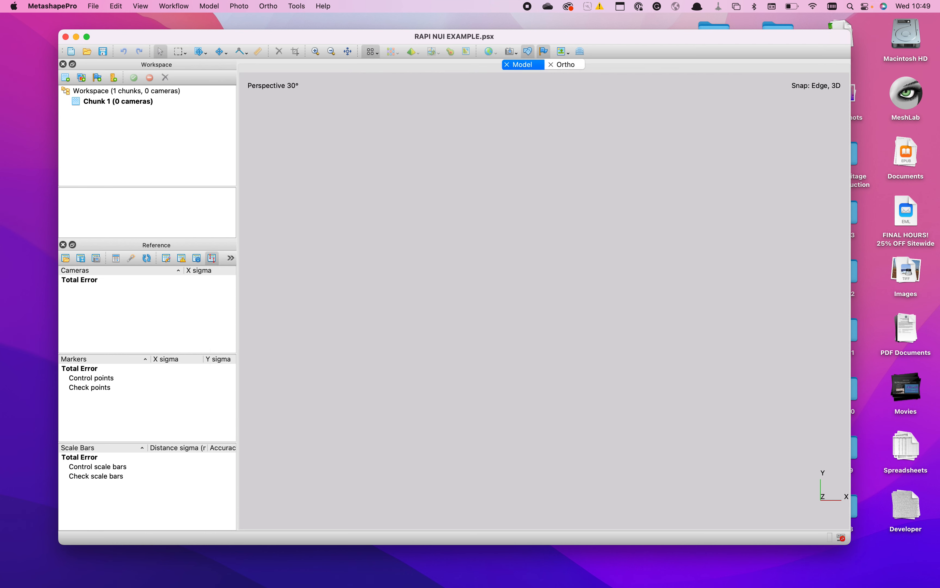
- Add the six photos IMG_1006-1.JPG through IMG_1011-1.JPG from the Rapa Nui Images folder to Chunk 1
left_click_drag(332, 31, 315, 20)
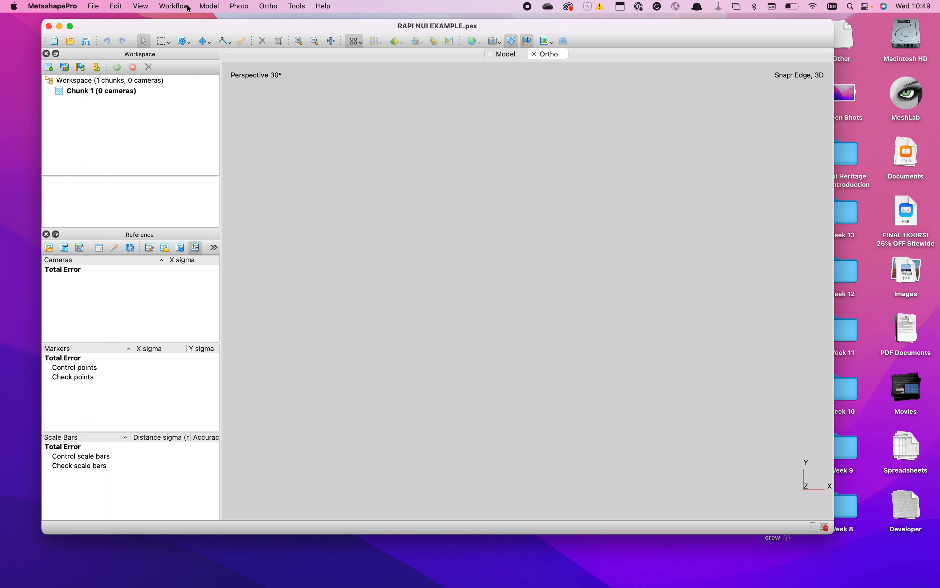
left_click(173, 8)
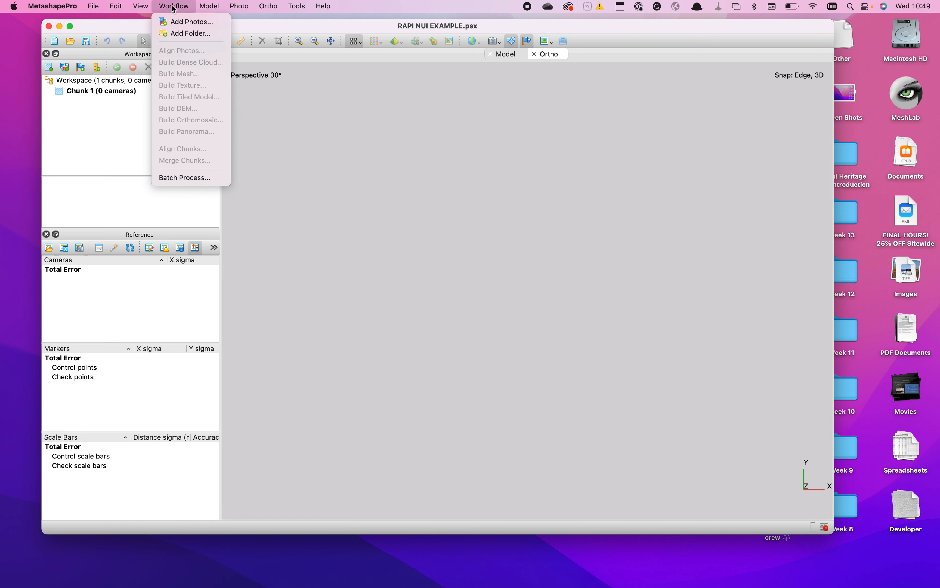
left_click(171, 24)
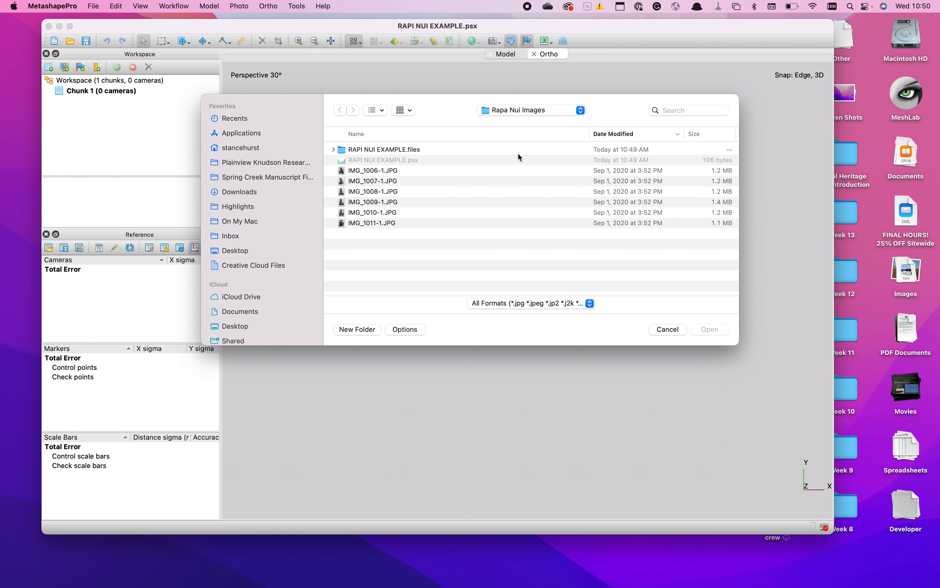
left_click(517, 110)
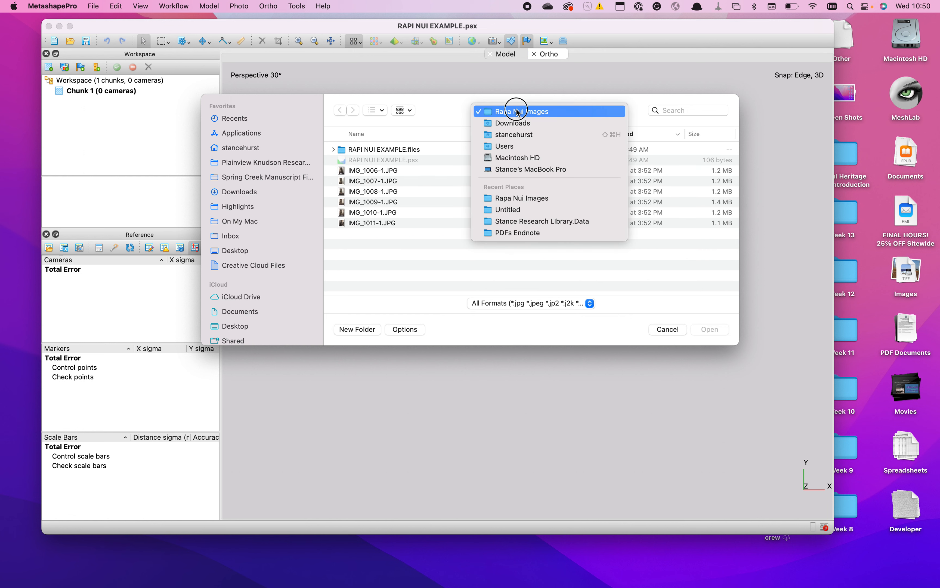
left_click(517, 112)
left_click(384, 170)
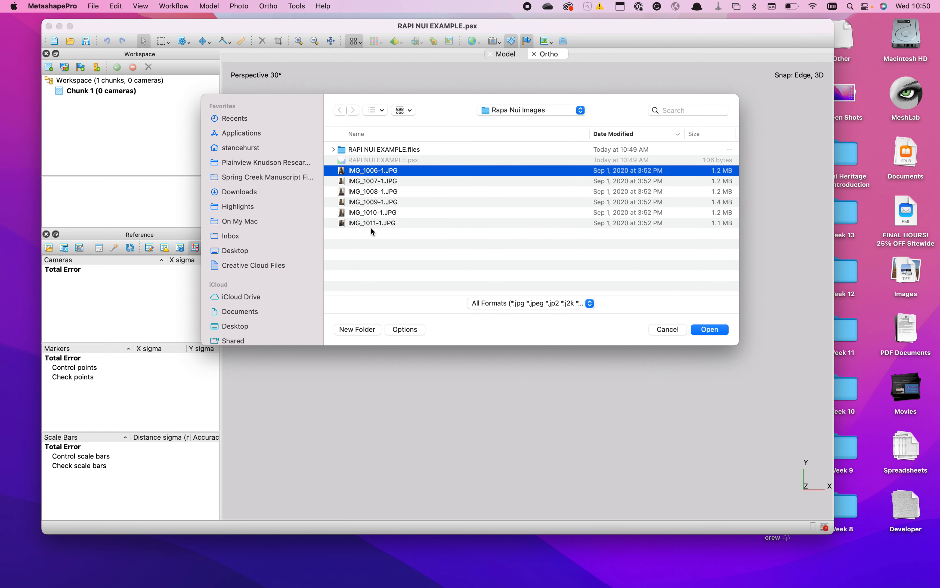
left_click(369, 224, "shift")
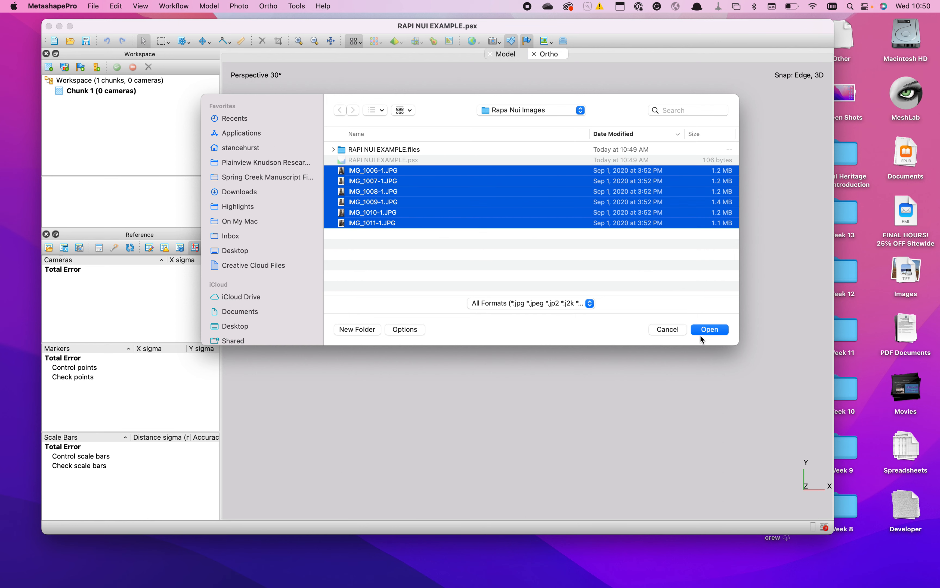
left_click(709, 330)
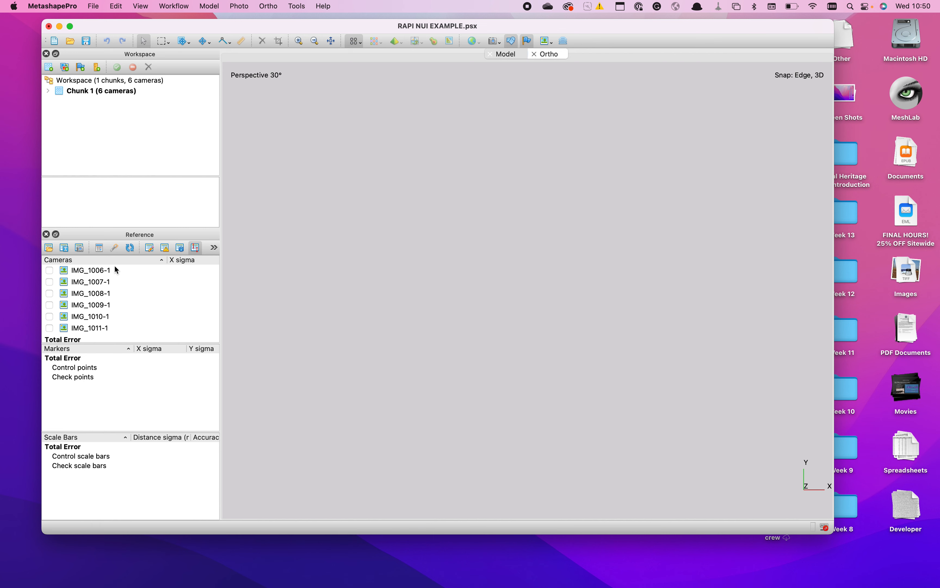
- View the imported statue photos IMG_1006-1, IMG_1007-1, IMG_1009-1 and IMG_1011-1
double_click(86, 272)
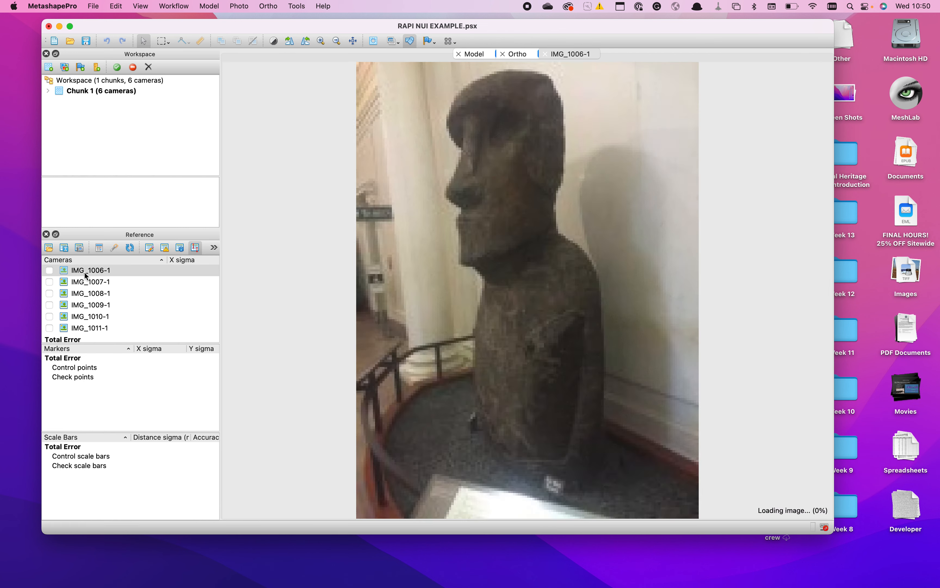
double_click(81, 285)
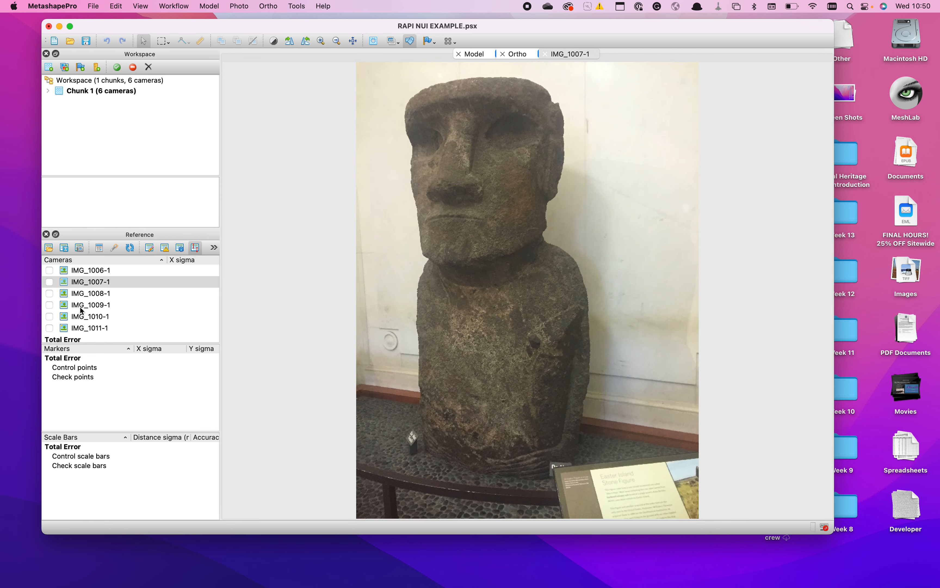
double_click(80, 307)
double_click(80, 328)
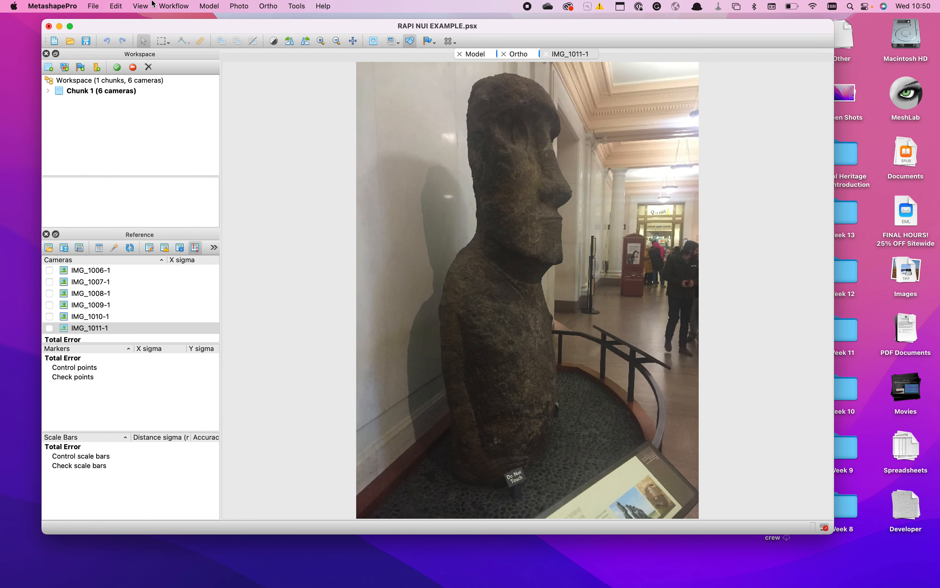
left_click(238, 5)
left_click(240, 5)
left_click(178, 6)
left_click(178, 6)
- Set the interface theme to Classic in the general preferences
left_click(55, 5)
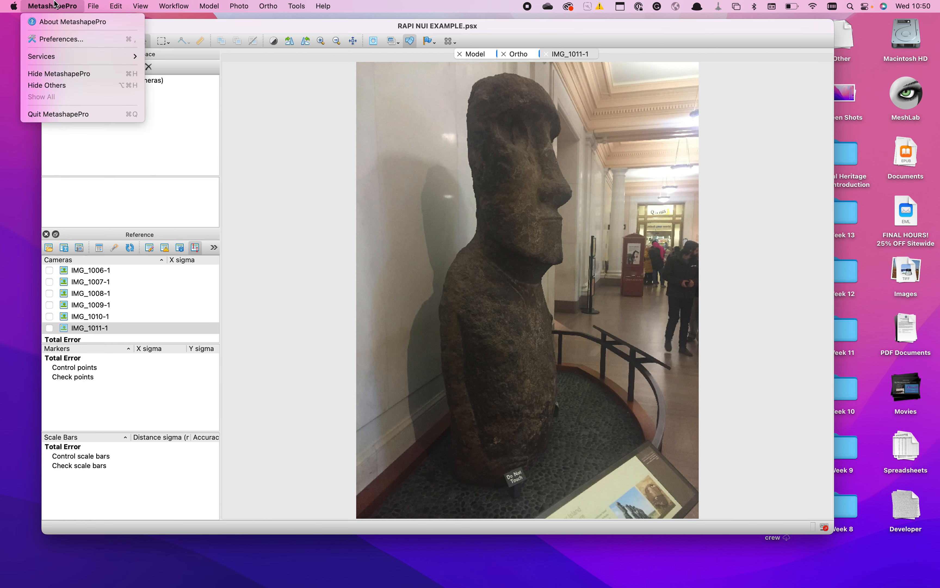
left_click(56, 39)
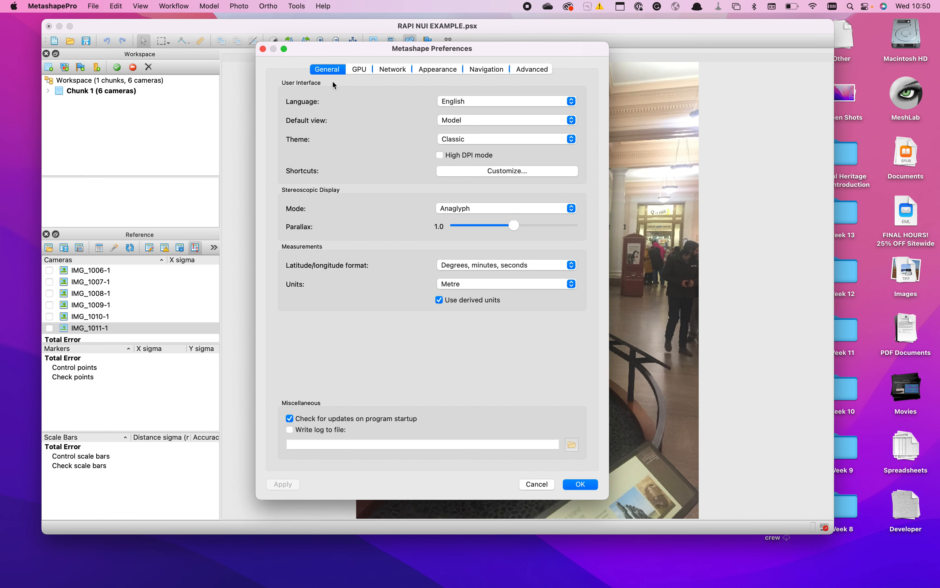
left_click(483, 140)
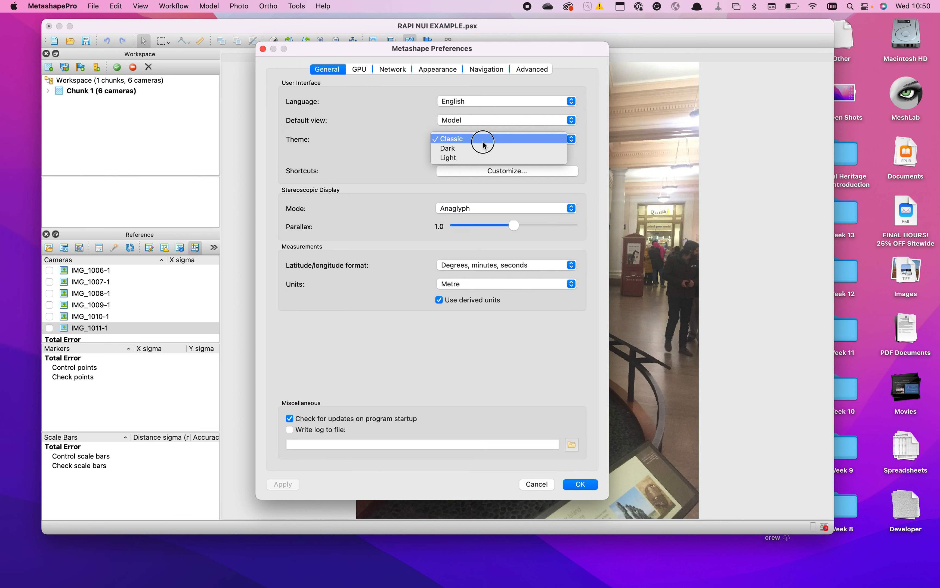
left_click(480, 137)
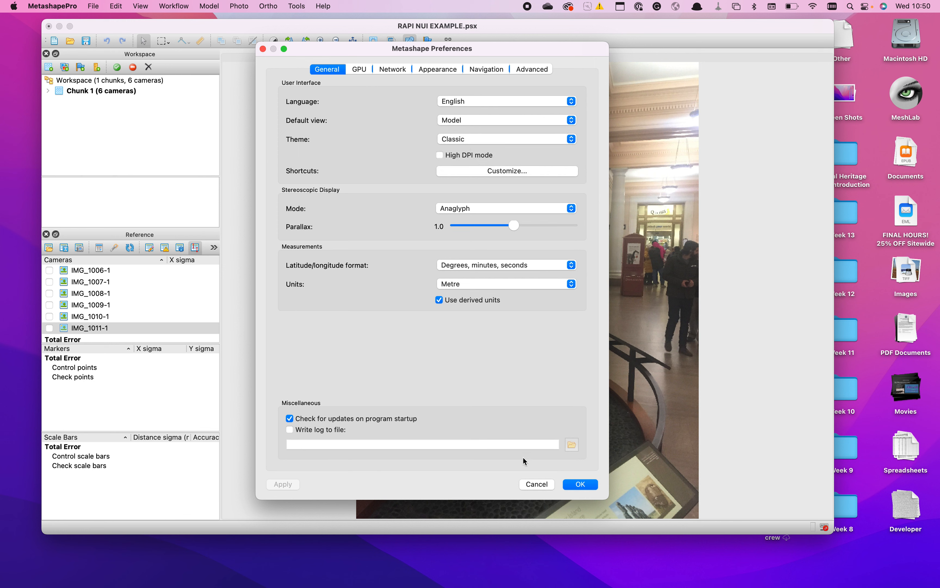
left_click(581, 484)
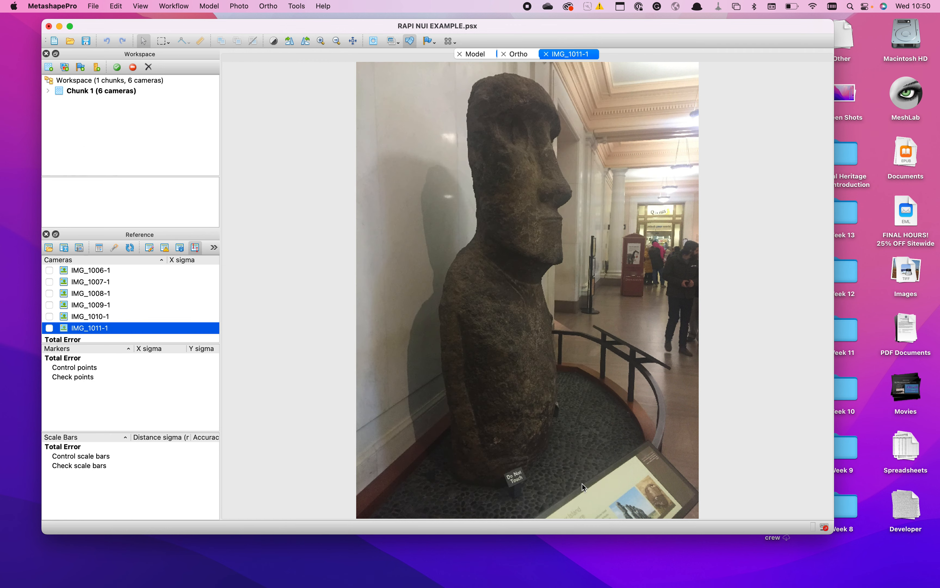
- Select Chunk 1 to show its properties and view the statue photos IMG_1009-1 and IMG_1007-1
left_click(116, 91)
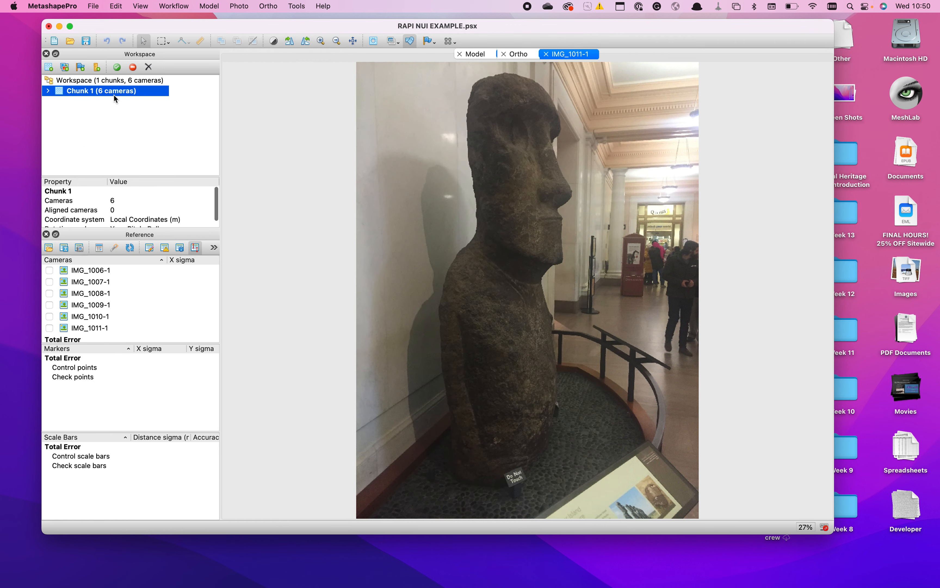
left_click(92, 284)
left_click(92, 303)
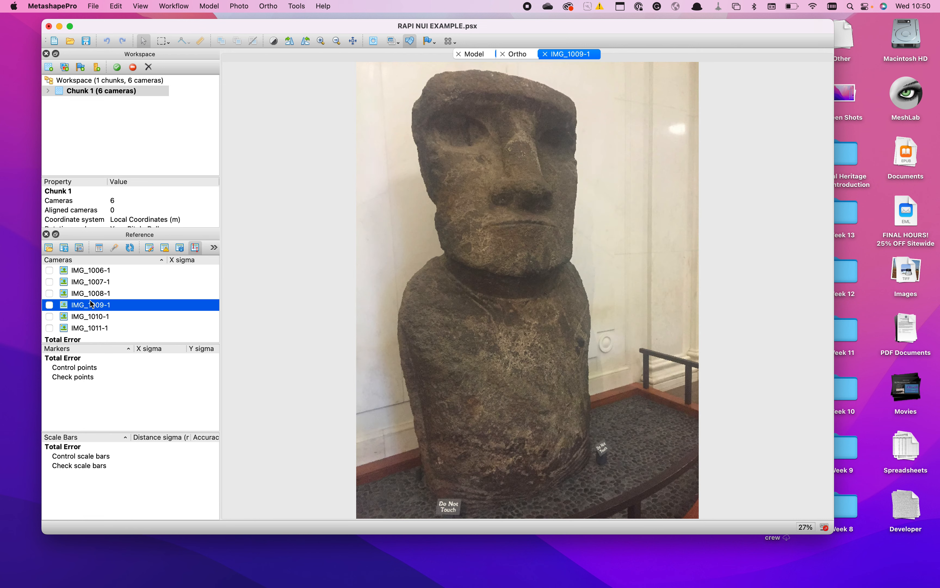
left_click(100, 283)
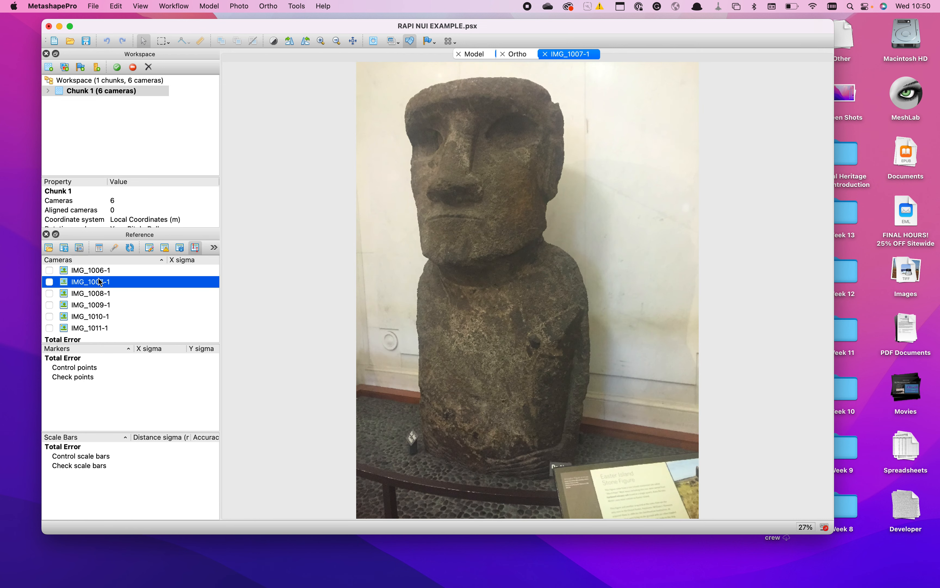
- Show the Photos pane, switch between it and the Reference pane, and hide it again
left_click(140, 5)
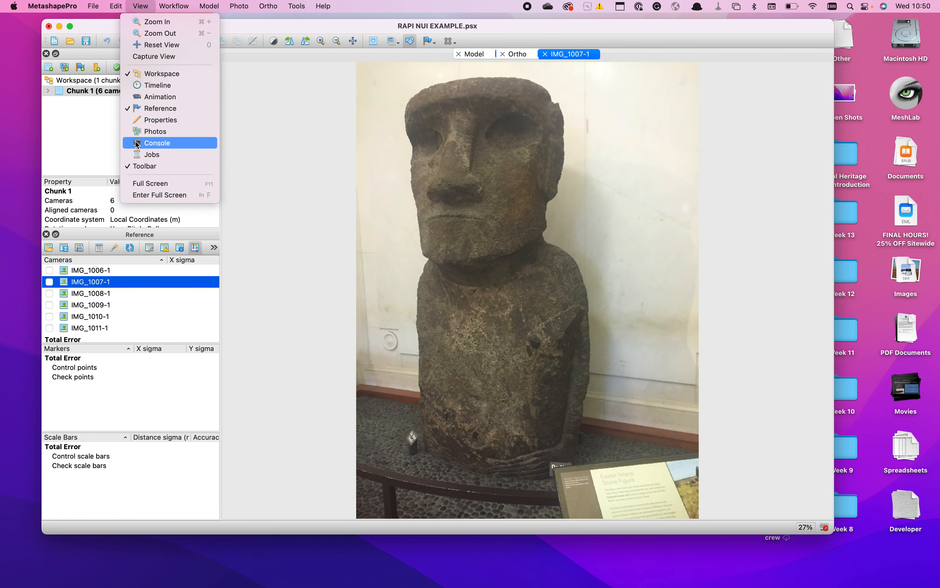
left_click(155, 132)
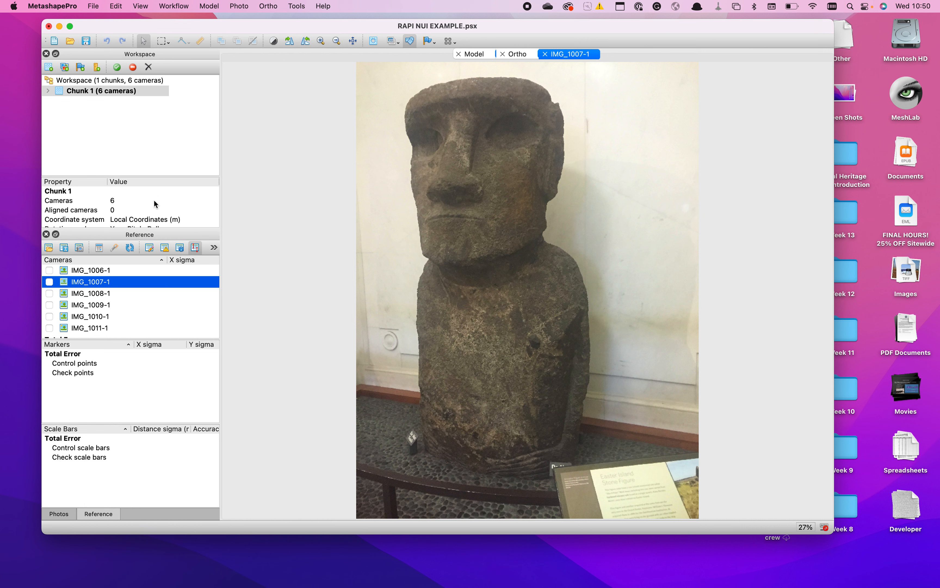
left_click(60, 515)
left_click(100, 515)
left_click(62, 514)
left_click(94, 516)
left_click(141, 5)
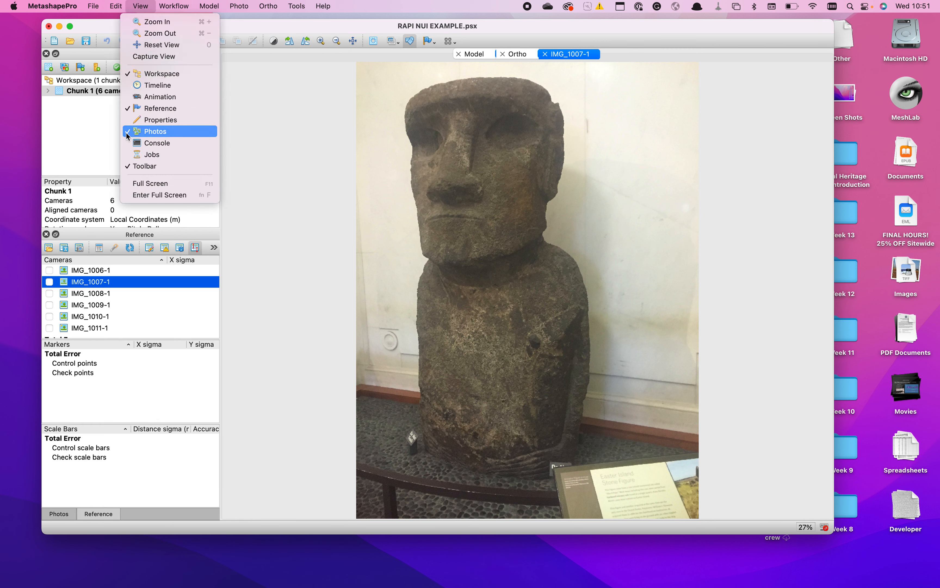
left_click(127, 135)
- Hide the Reference pane and show the Photos pane in its place
left_click(140, 6)
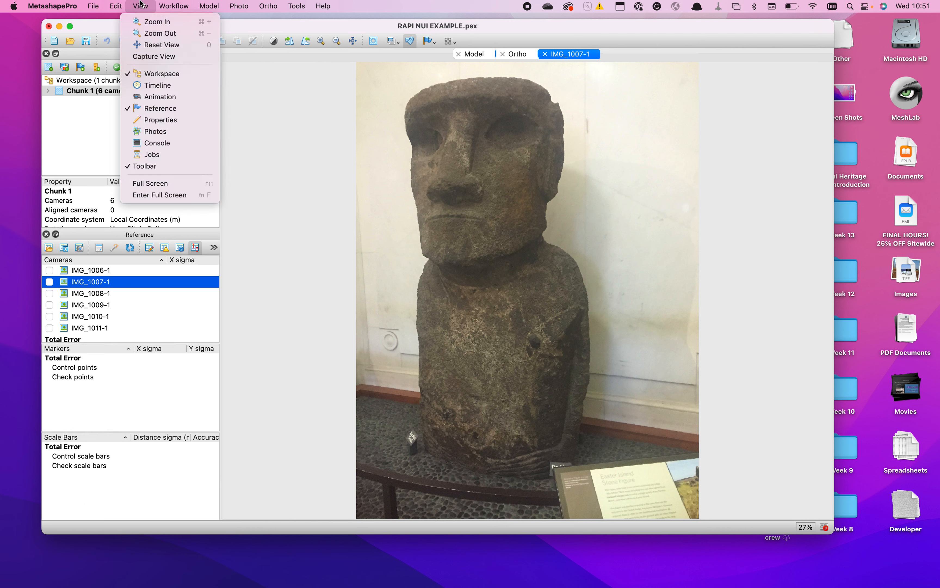
left_click(146, 111)
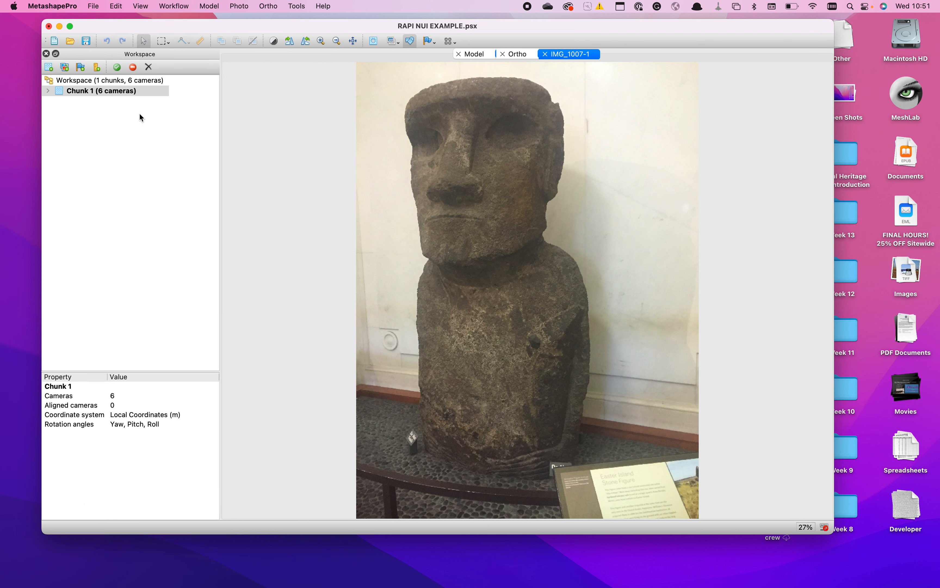
left_click(146, 5)
left_click(135, 132)
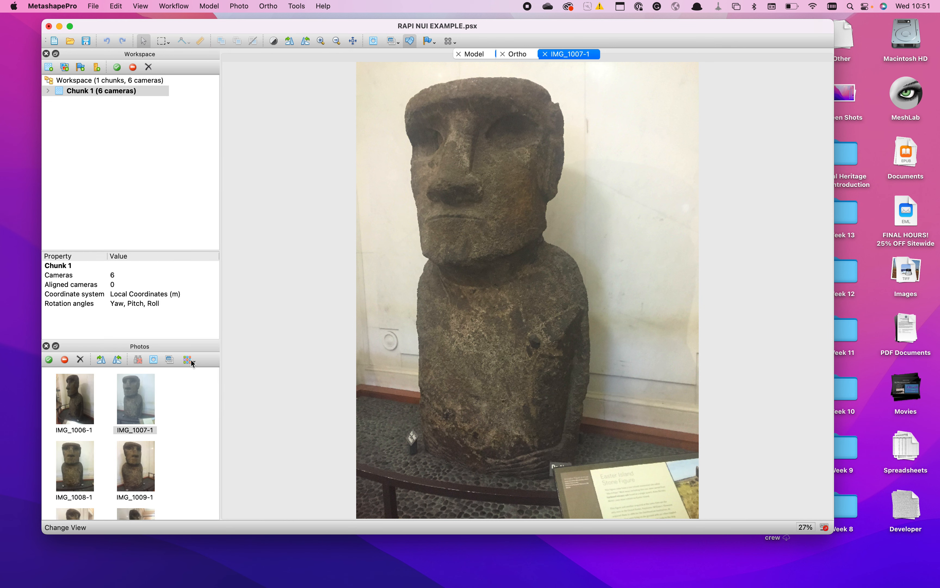
- Try the Small and Details views in the Photos pane and set it to Large thumbnails
left_click(189, 359)
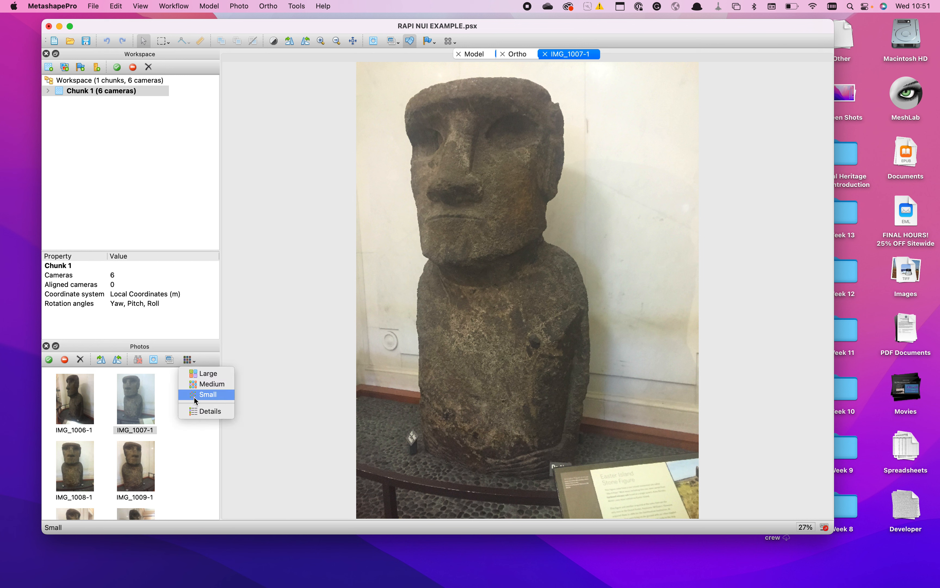
left_click(194, 396)
left_click(189, 361)
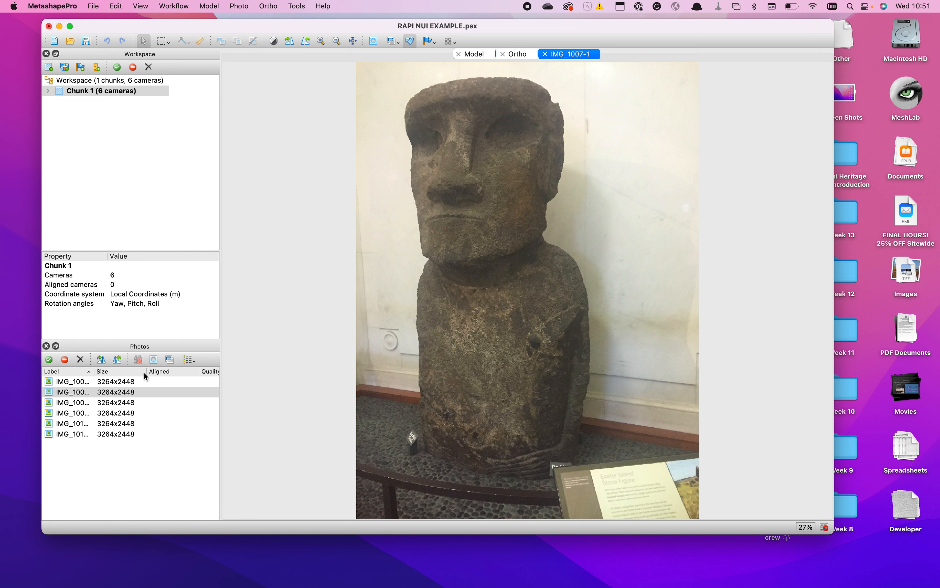
left_click(189, 360)
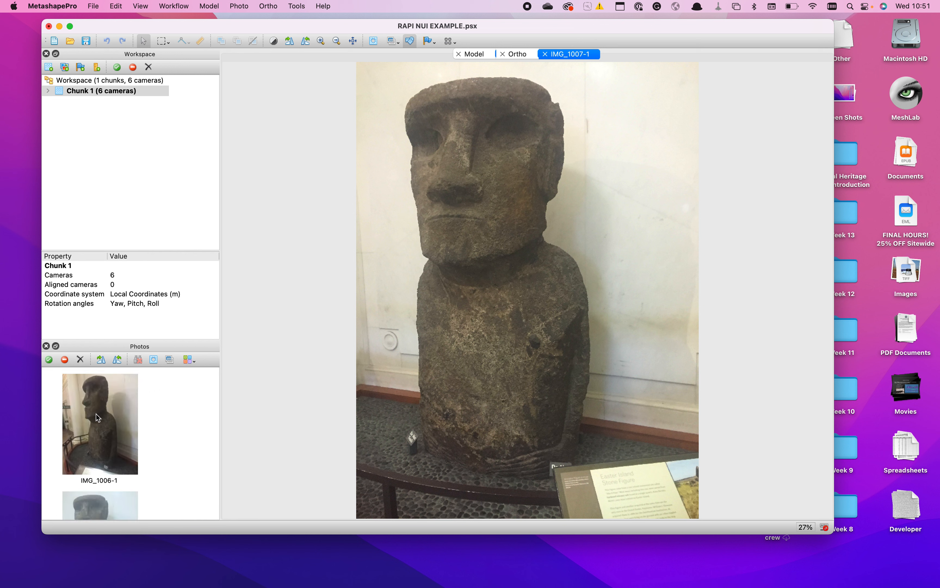
- Expand Chunk 1 in the workspace and view photos IMG_1006-1 and IMG_1007-1 from their thumbnails
scroll(108, 424, "down", 3)
scroll(108, 424, "up", 3)
scroll(459, 250, "down", 3)
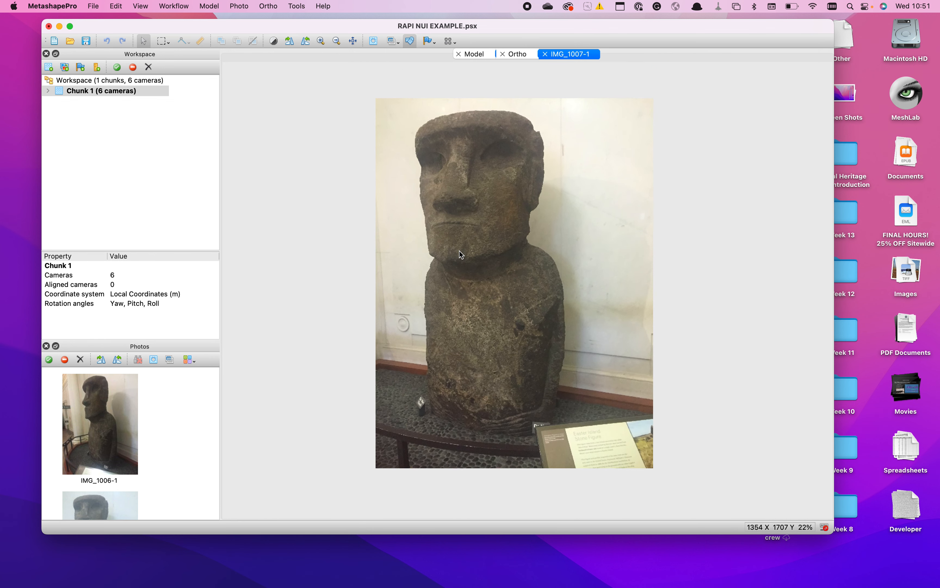
left_click(49, 90)
left_click(94, 416)
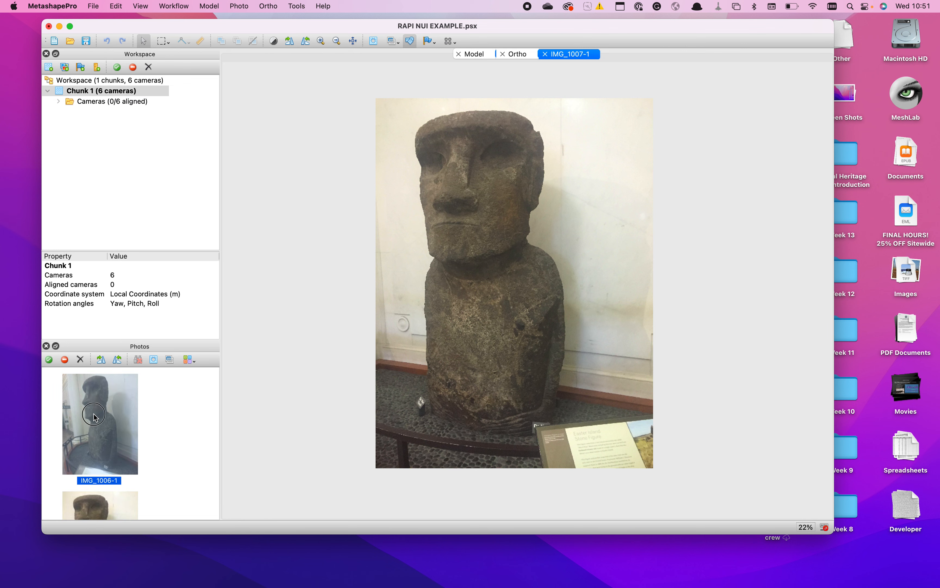
double_click(94, 415)
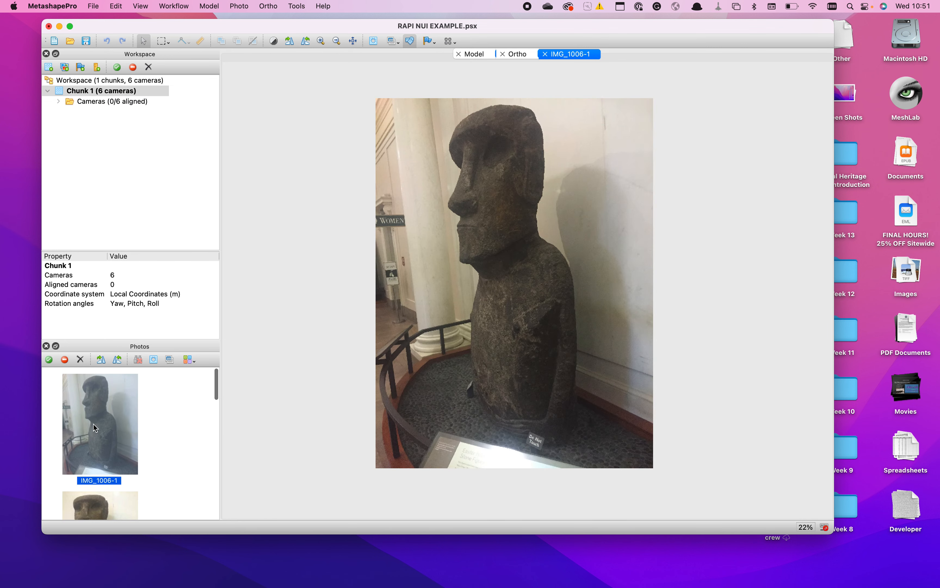
scroll(94, 426, "down", 5)
double_click(92, 460)
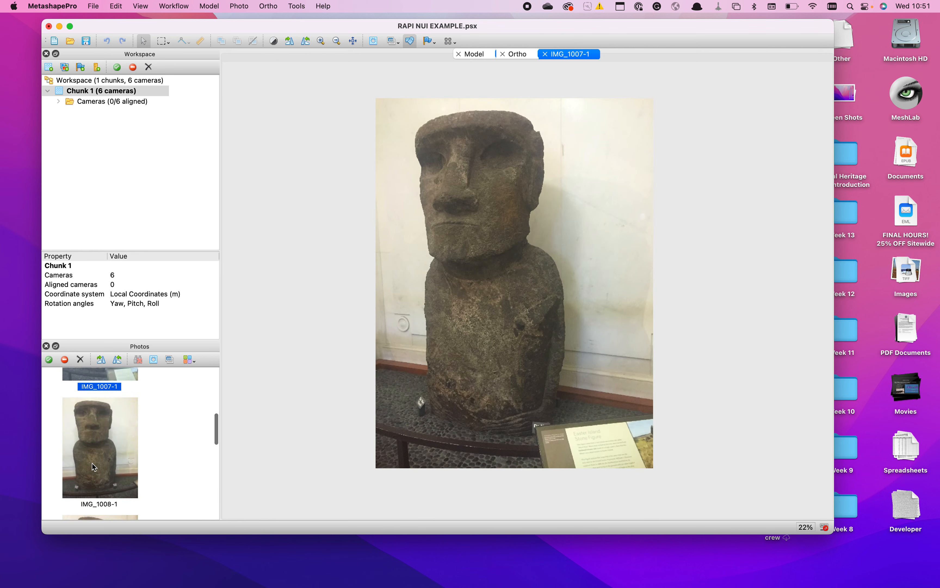
- View photos IMG_1008-1, IMG_1010-1 and IMG_1011-1 from their thumbnails
scroll(92, 463, "up", 2)
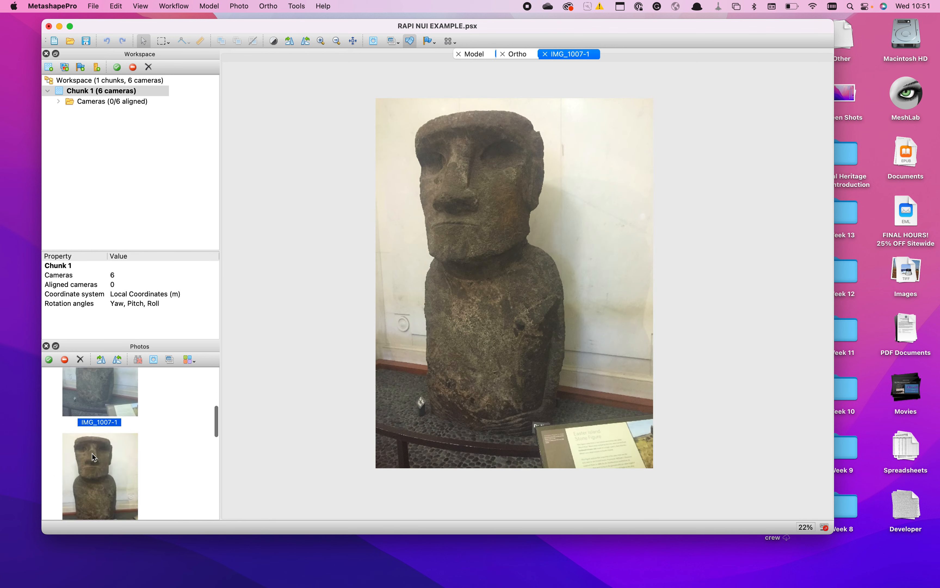
double_click(92, 453)
scroll(91, 454, "down", 5)
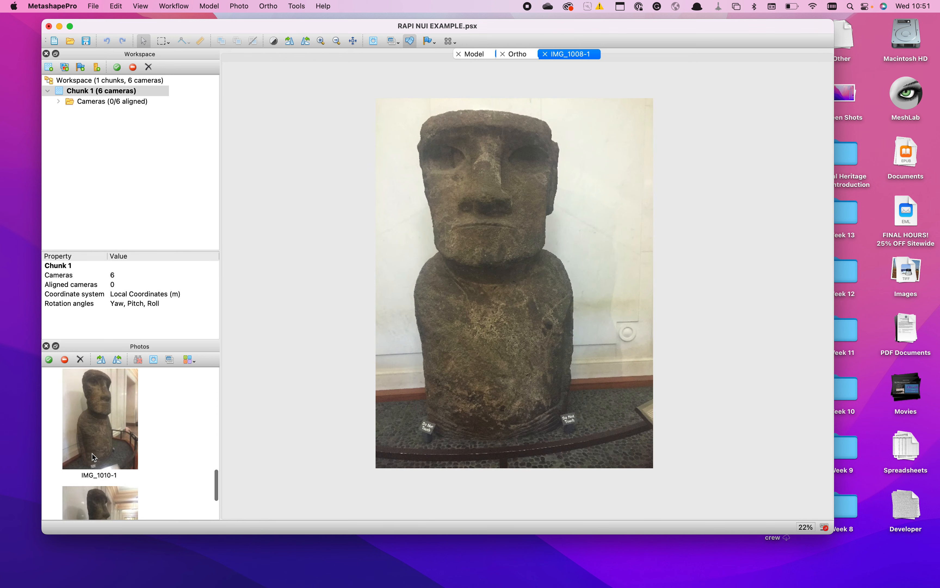
double_click(91, 419)
scroll(91, 419, "down", 3)
double_click(91, 419)
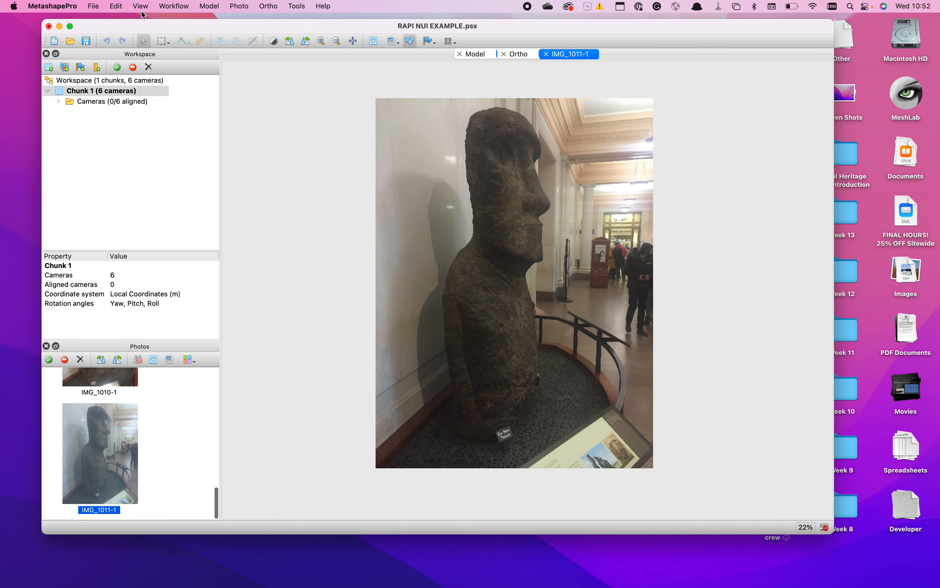
- Align the photos with Highest accuracy, generic preselection, a 4,000 key point limit, a 1,000 tie point limit and stationary tie points excluded
left_click(171, 6)
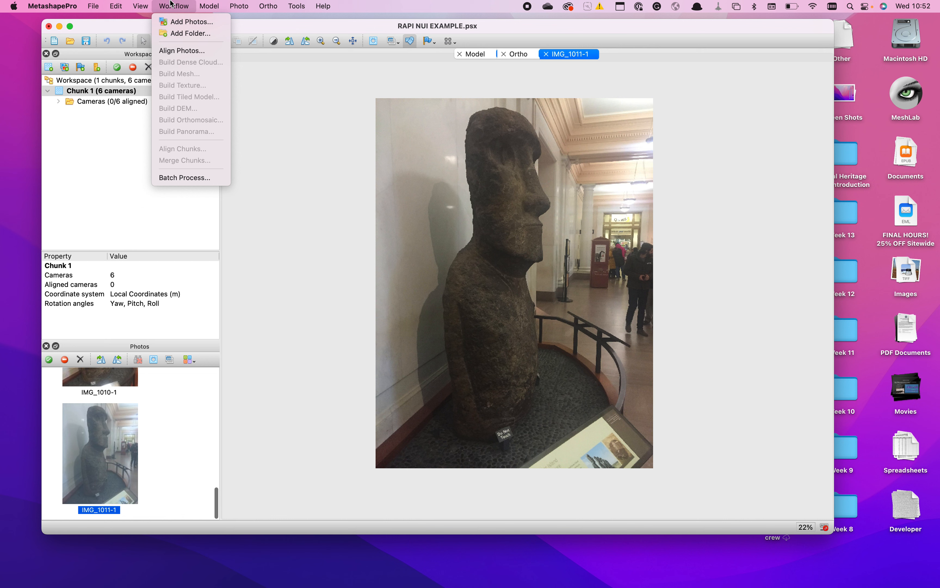
left_click(171, 55)
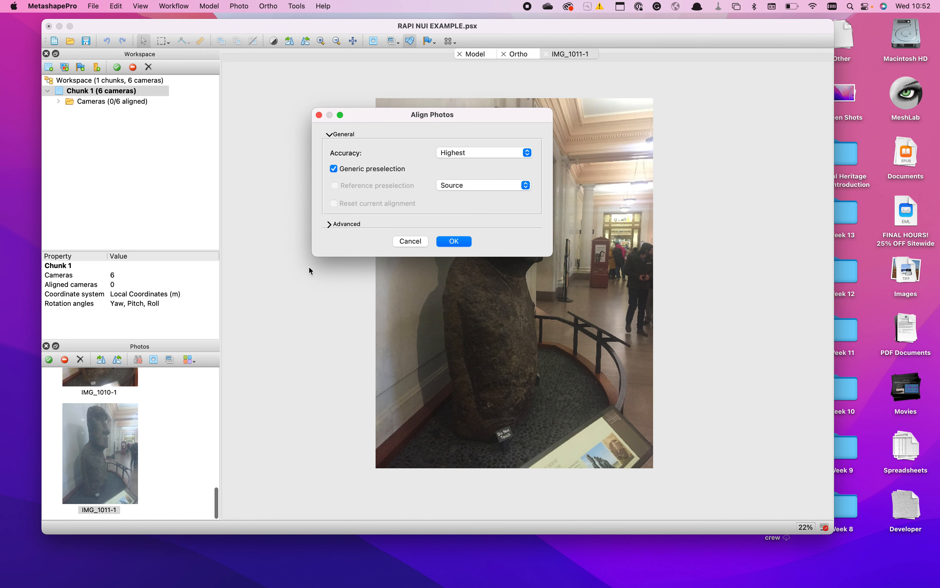
left_click(329, 224)
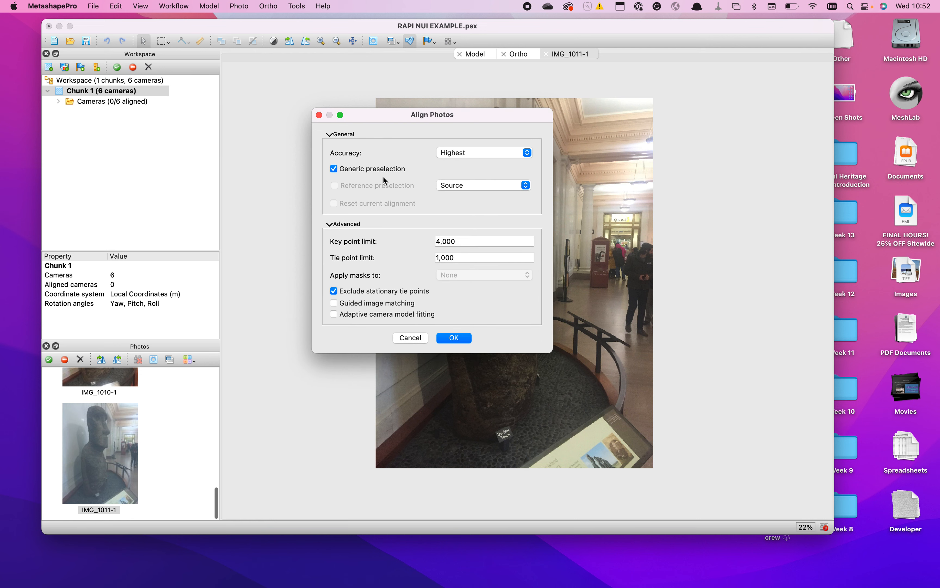
left_click(463, 153)
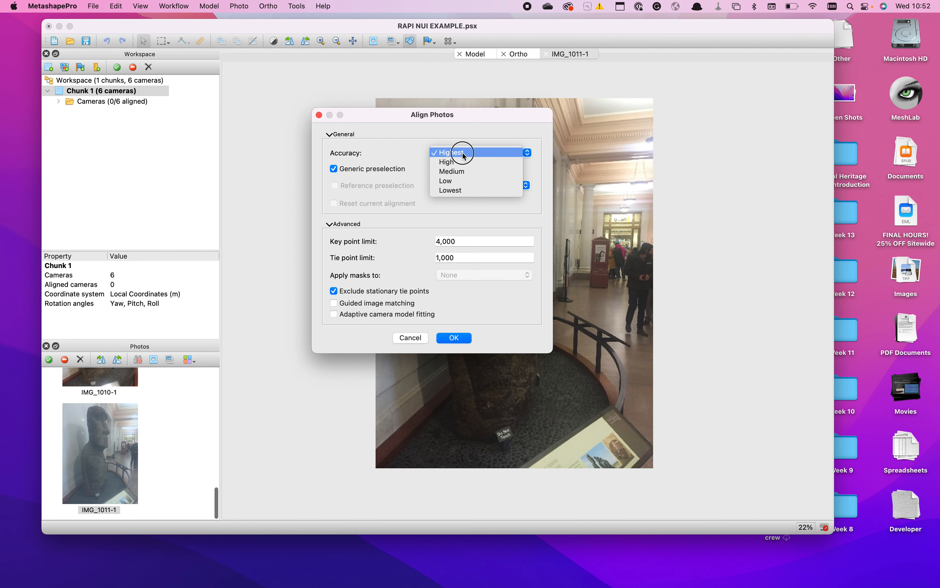
left_click(463, 154)
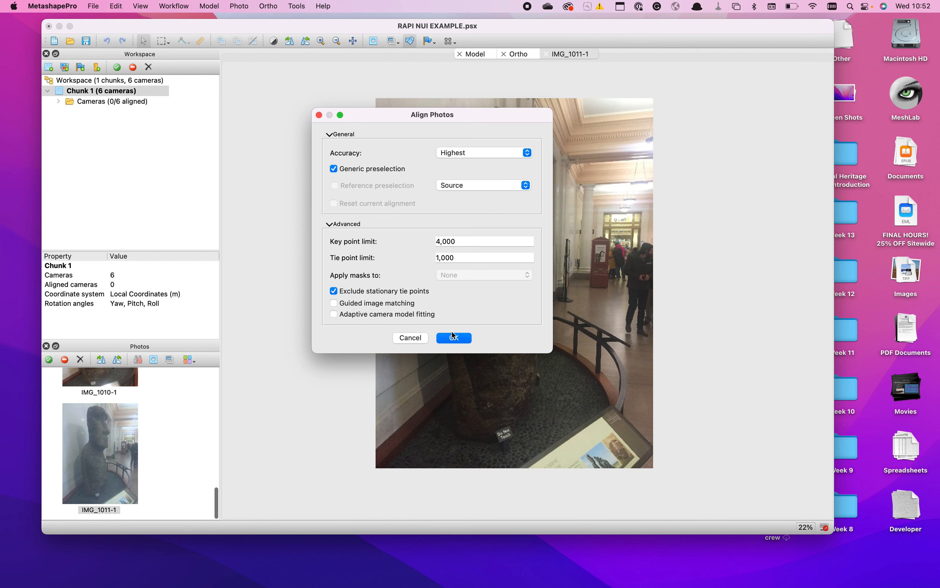
left_click(449, 341)
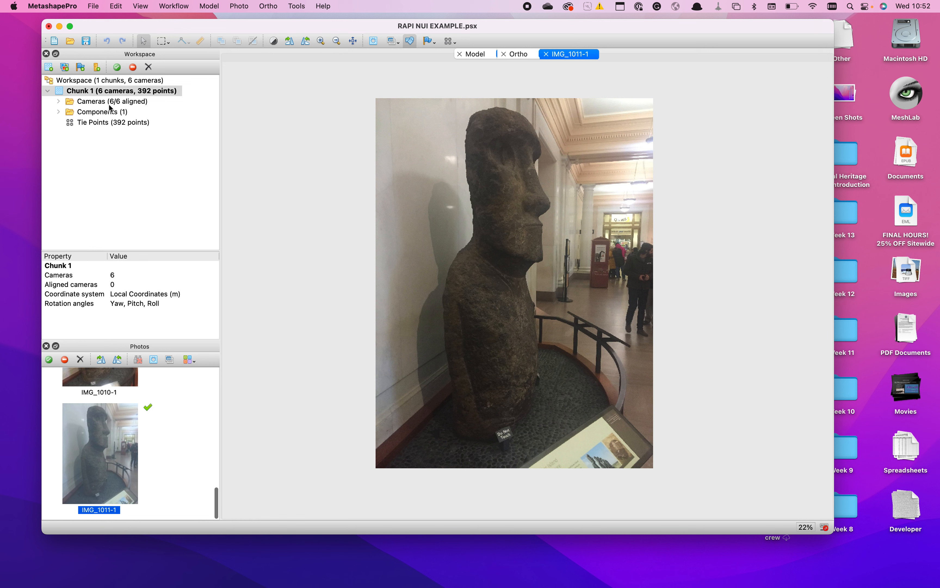
- Expand the aligned cameras of Chunk 1 and examine the tie point cloud in the Model view from another angle
left_click(59, 102)
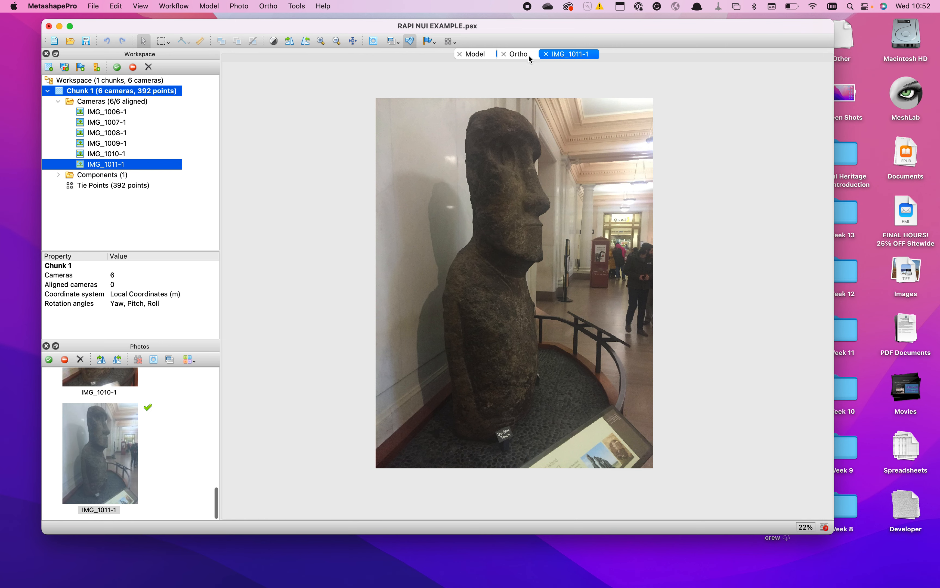
left_click(476, 53)
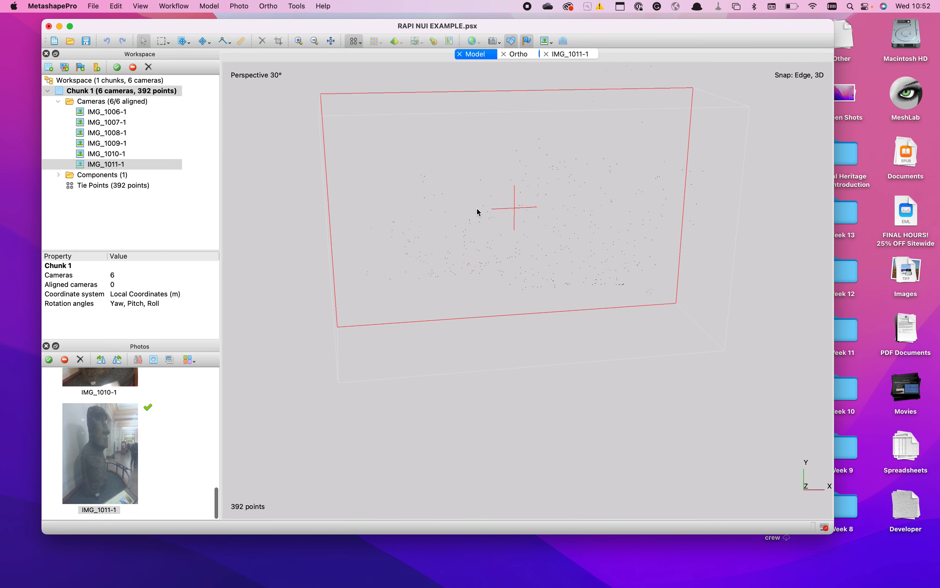
scroll(477, 209, "down", 2)
scroll(477, 209, "down", 5)
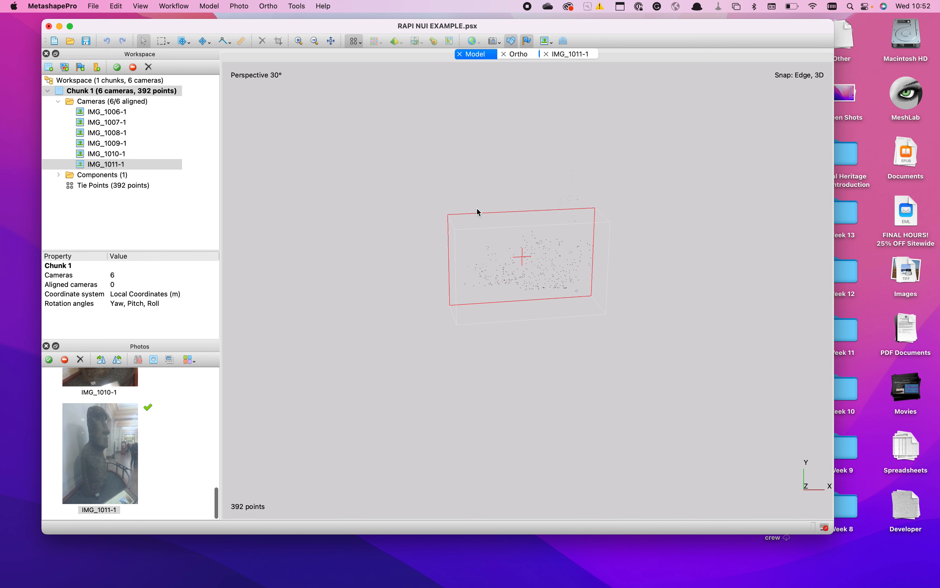
scroll(447, 285, "down", 3)
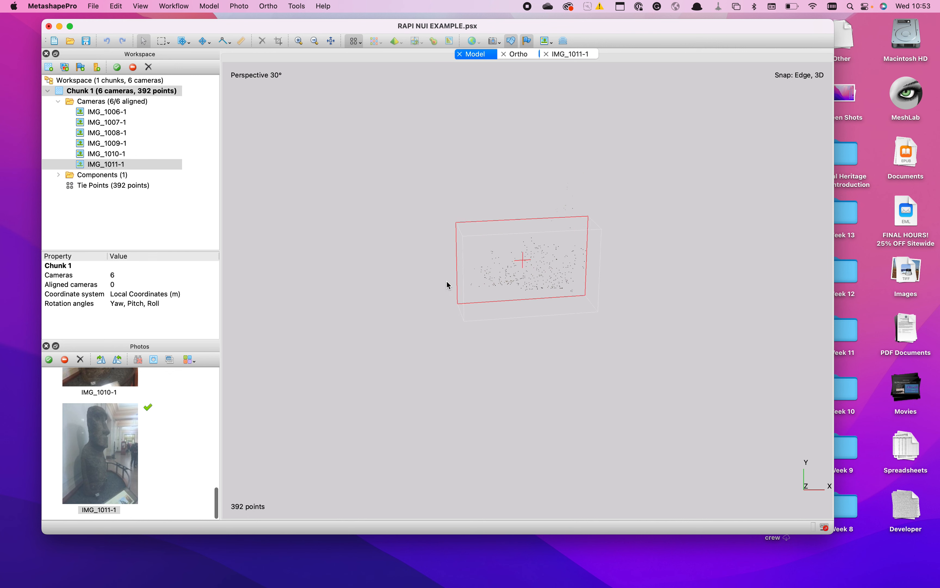
left_click_drag(490, 279, 550, 252)
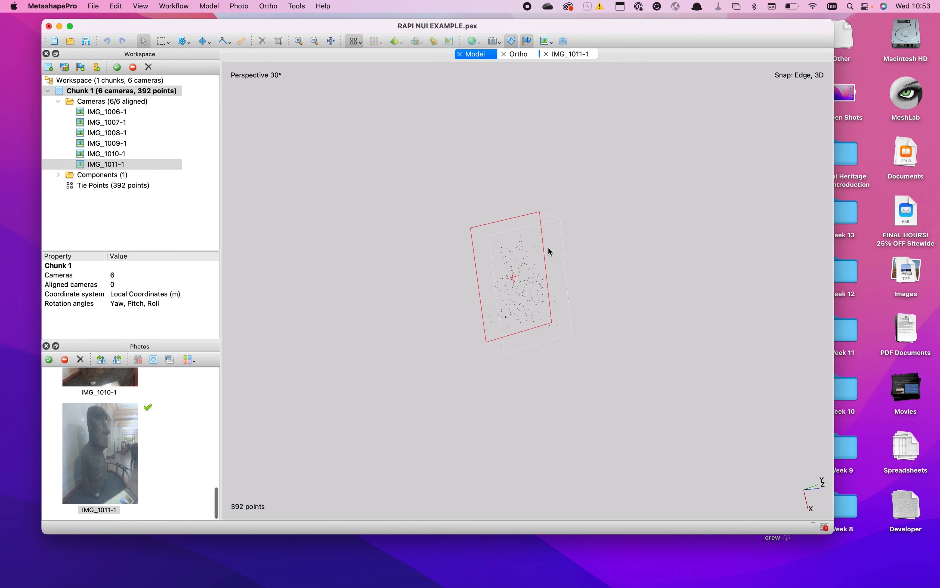
- Examine the tie point cloud and its surrounding reconstruction region from the front and the side
left_click_drag(503, 279, 483, 241)
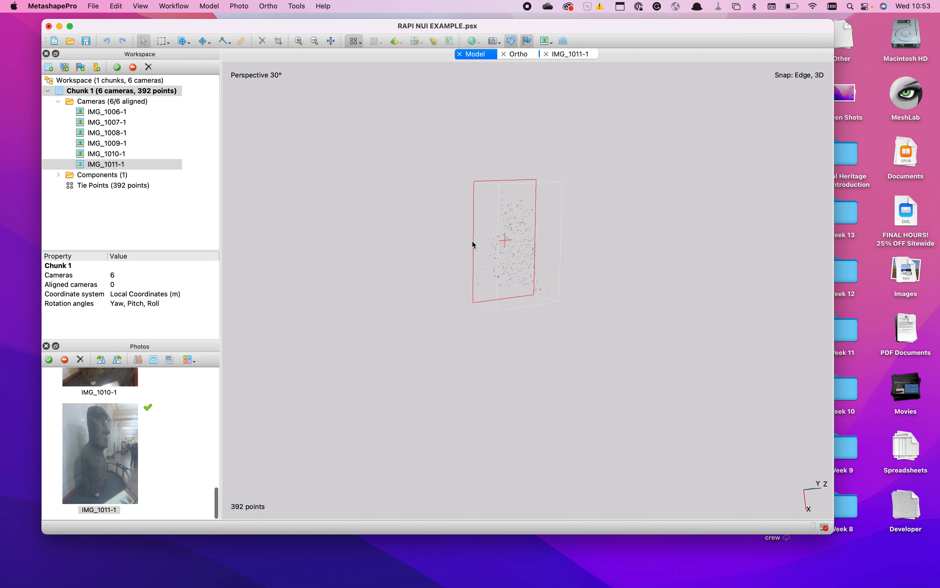
scroll(472, 241, "down", 2)
scroll(472, 241, "up", 3)
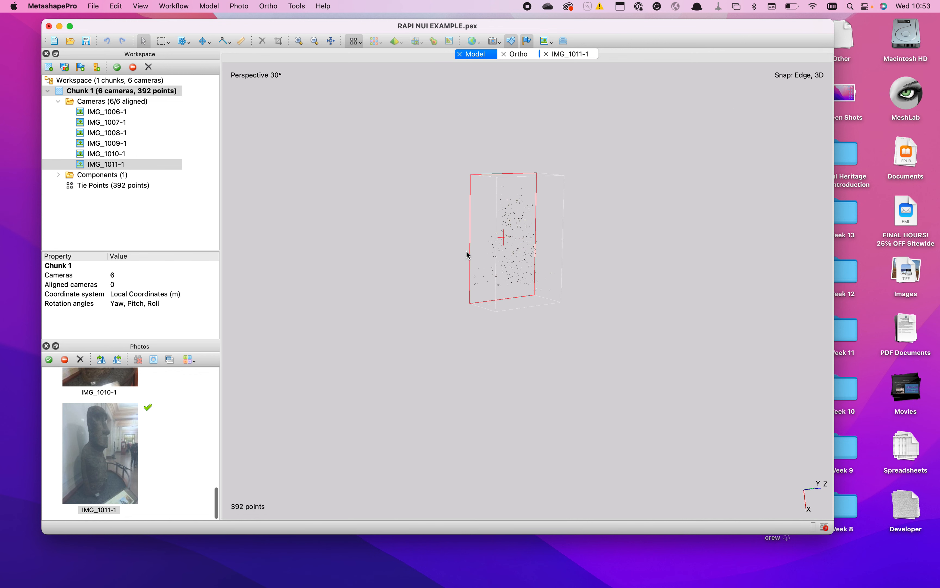
mouse_move(477, 246)
left_mouse_down()
mouse_move(505, 256)
mouse_move(456, 256)
mouse_move(445, 243)
mouse_move(486, 254)
left_mouse_up()
left_click_drag(486, 254, 547, 273)
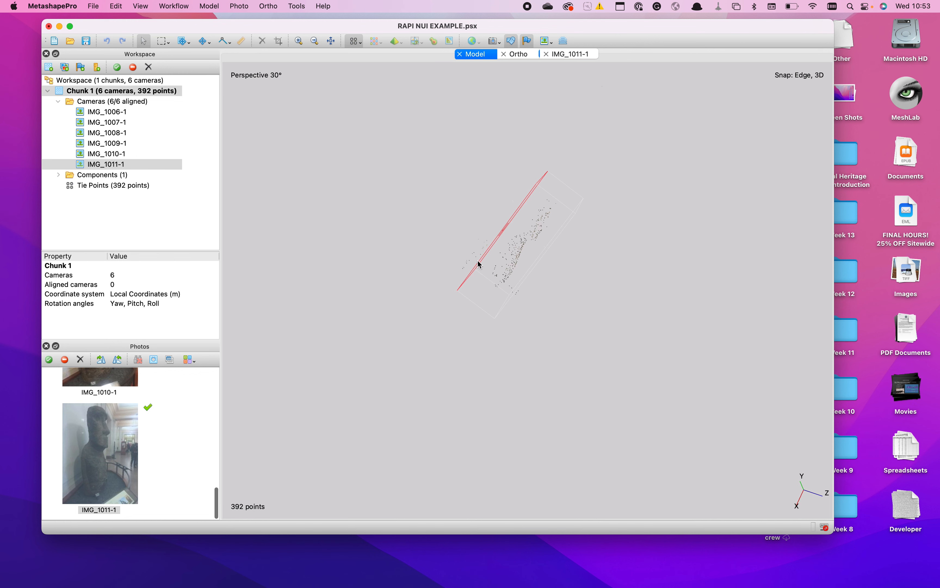
left_click_drag(581, 166, 506, 189)
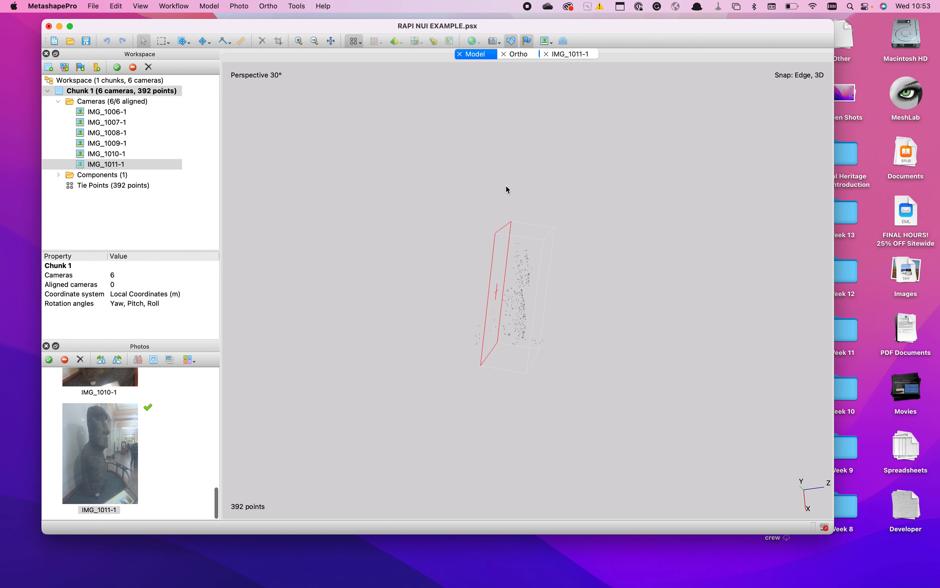
left_click_drag(502, 272, 507, 257)
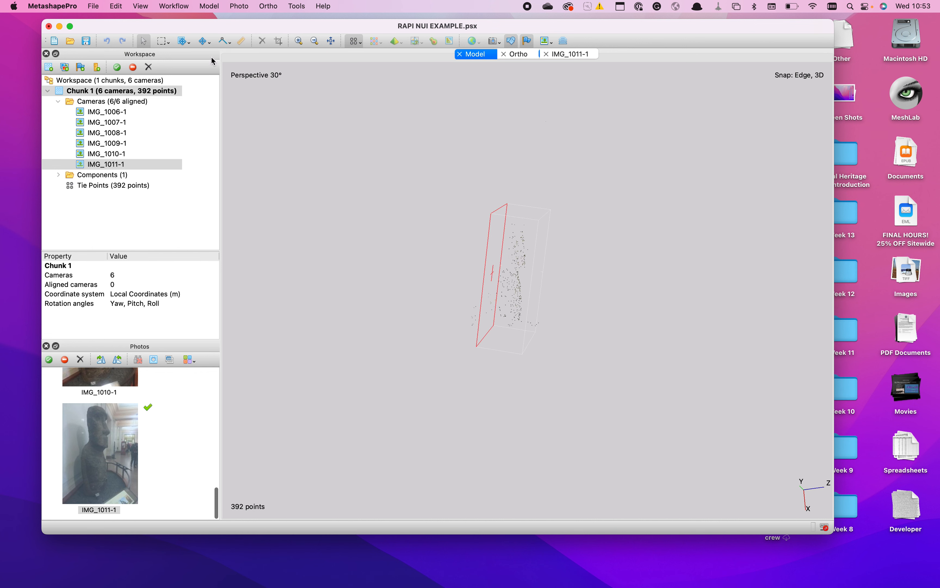
- Resize the reconstruction region, extending it slightly outward at the upper corner of its red face
left_click(190, 43)
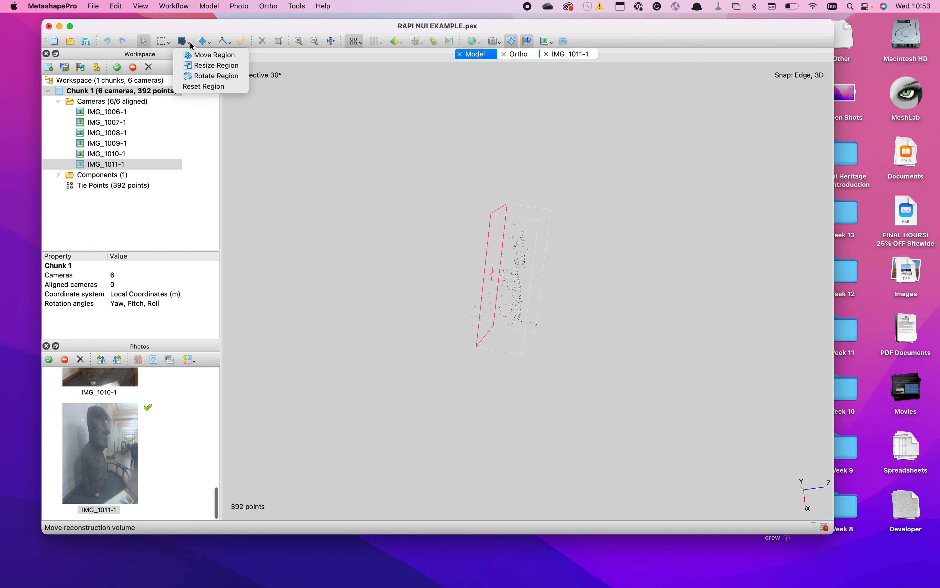
left_click(197, 66)
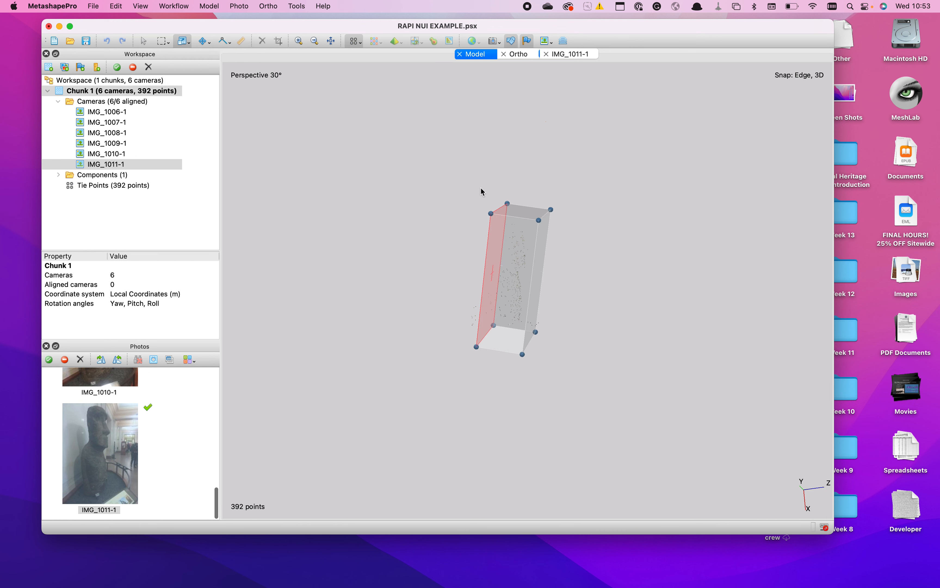
left_click_drag(490, 213, 489, 210)
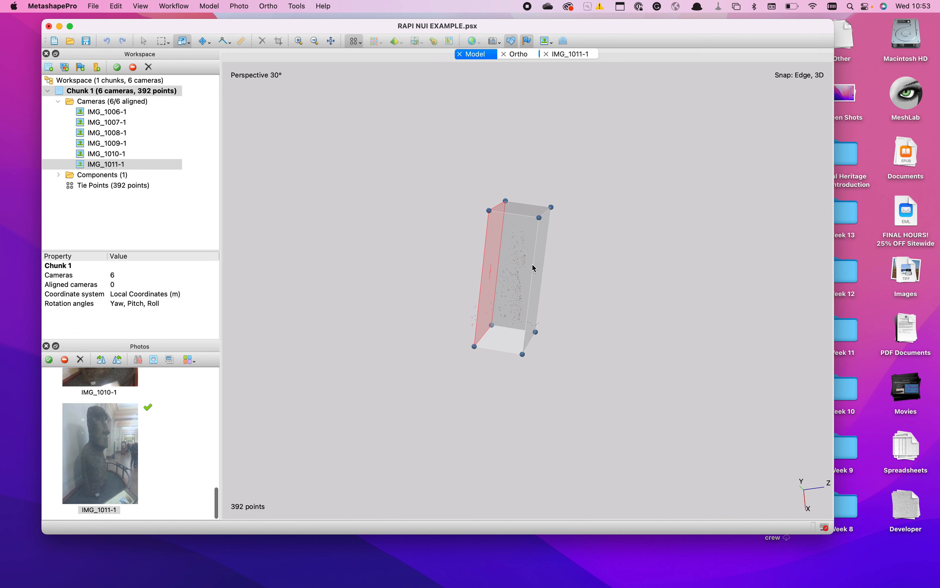
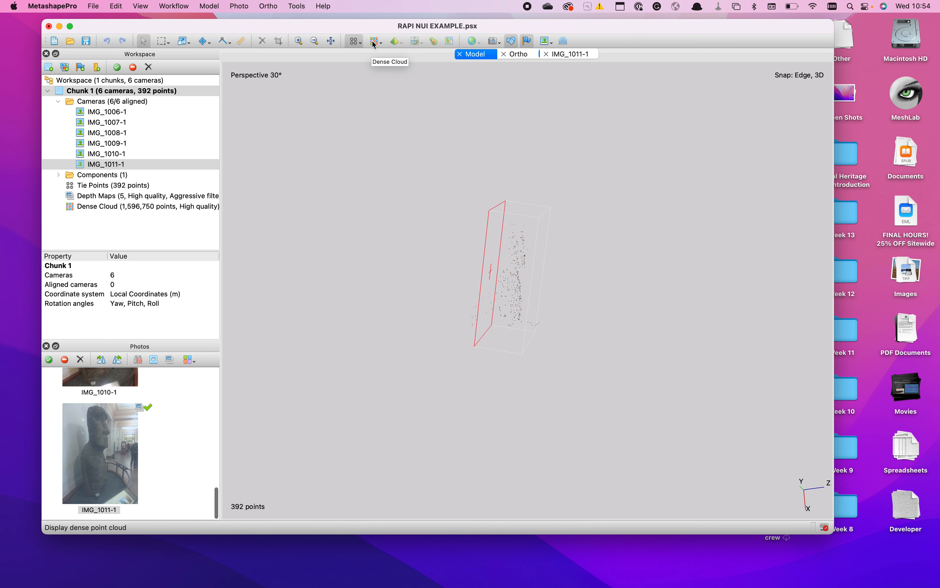
- Display the dense point cloud in the Model view and turn the statue from its side to its front
left_click(374, 41)
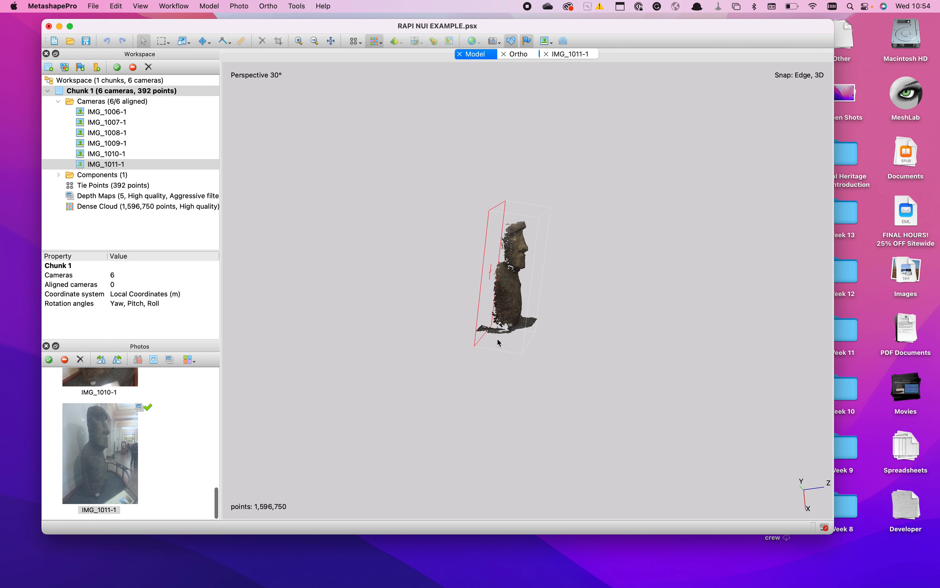
left_click(544, 318)
left_click_drag(545, 319, 539, 315)
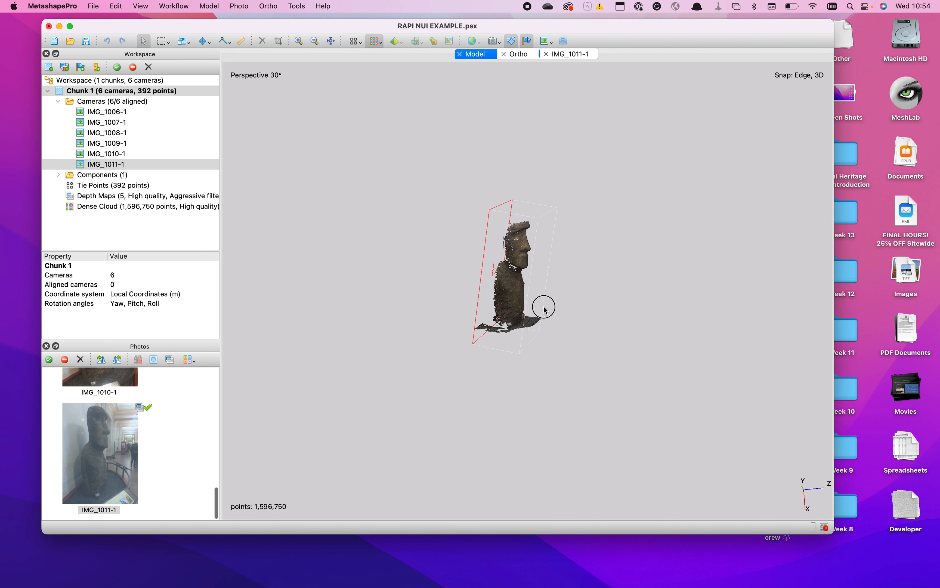
left_click_drag(550, 289, 517, 275)
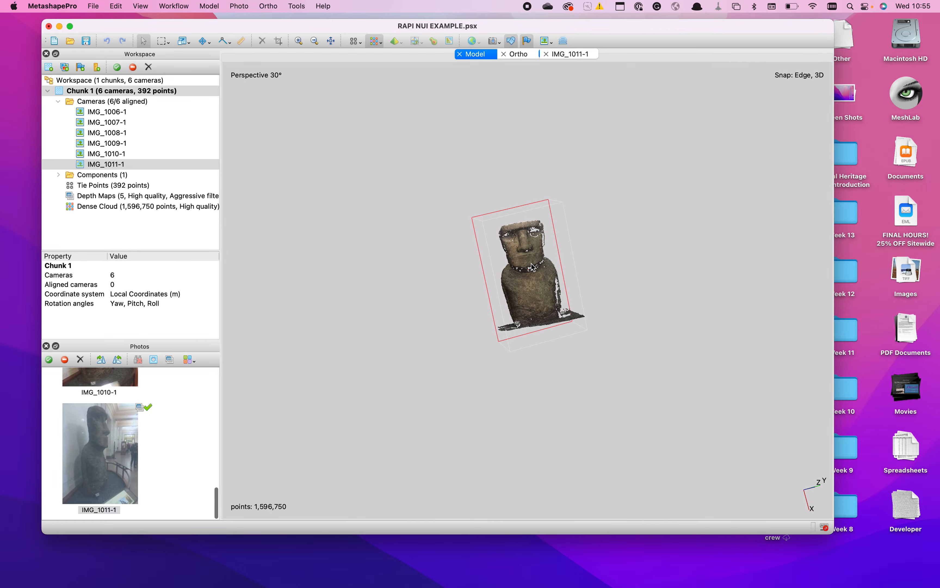
- Examine the dense cloud's points up close on the statue's chest and the whole statue upright from the front
scroll(531, 266, "up", 5)
scroll(531, 264, "up", 10)
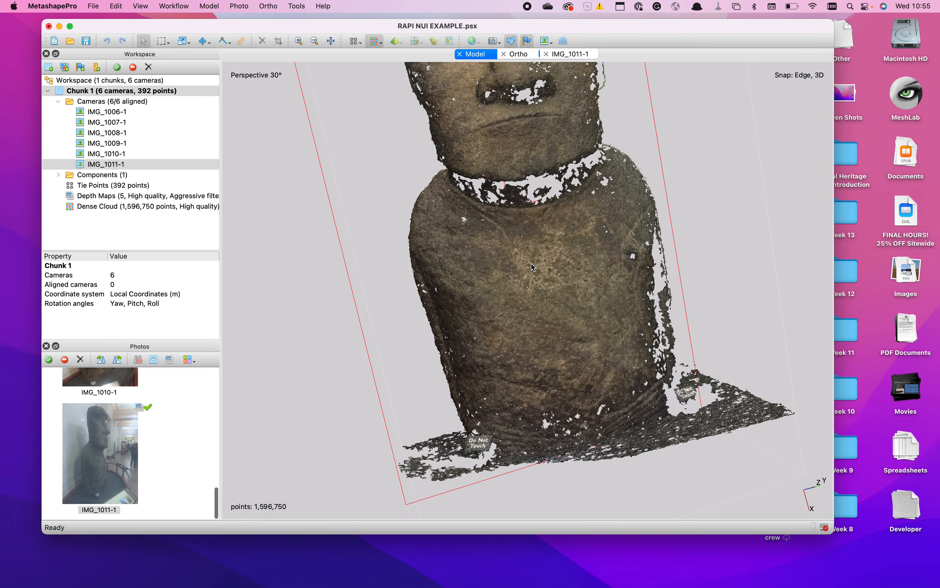
scroll(531, 267, "up", 10)
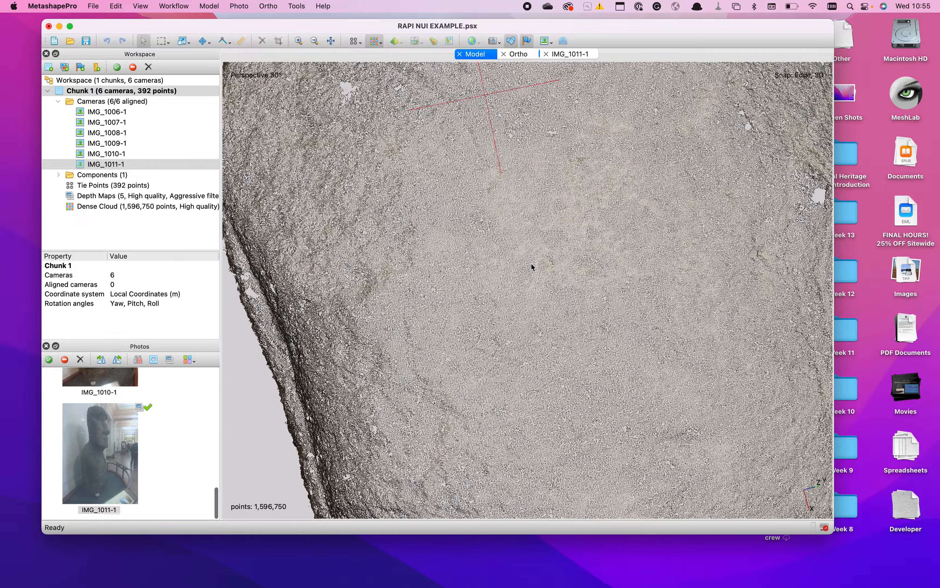
scroll(531, 267, "down", 10)
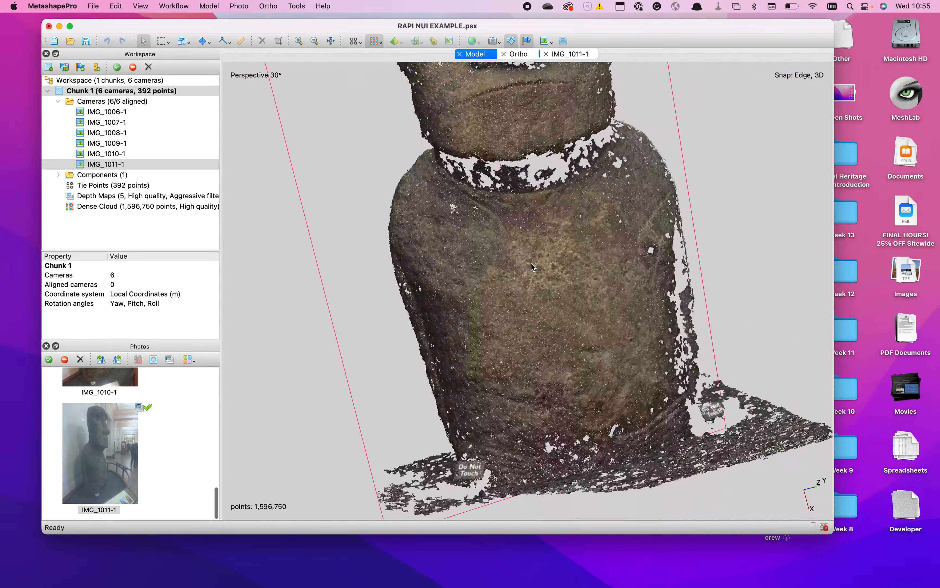
scroll(531, 267, "down", 5)
left_click_drag(531, 264, 533, 352)
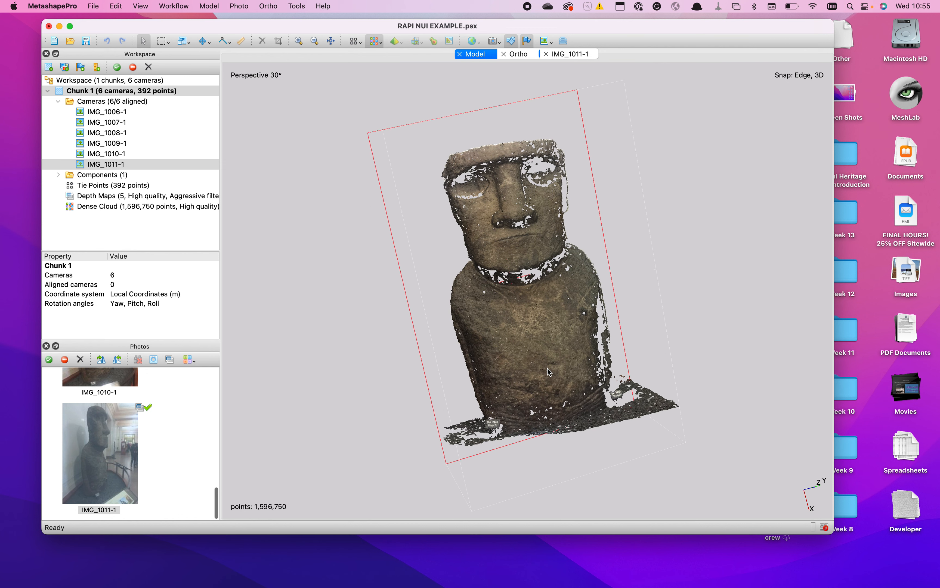
left_click_drag(547, 371, 531, 356)
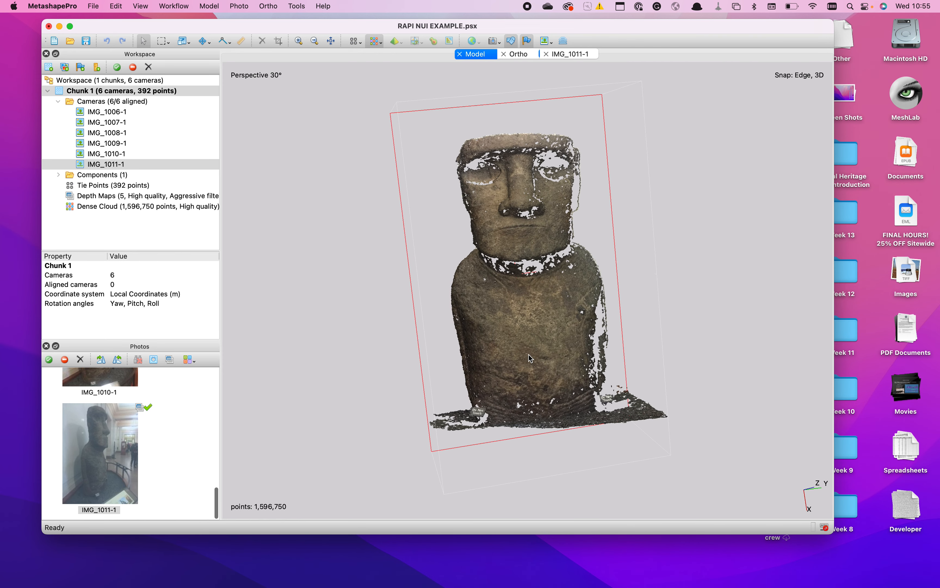
- Build a mesh from the dense cloud with Arbitrary (3D) surface, High (420,000) face count, default interpolation and vertex colors calculated
left_click(164, 6)
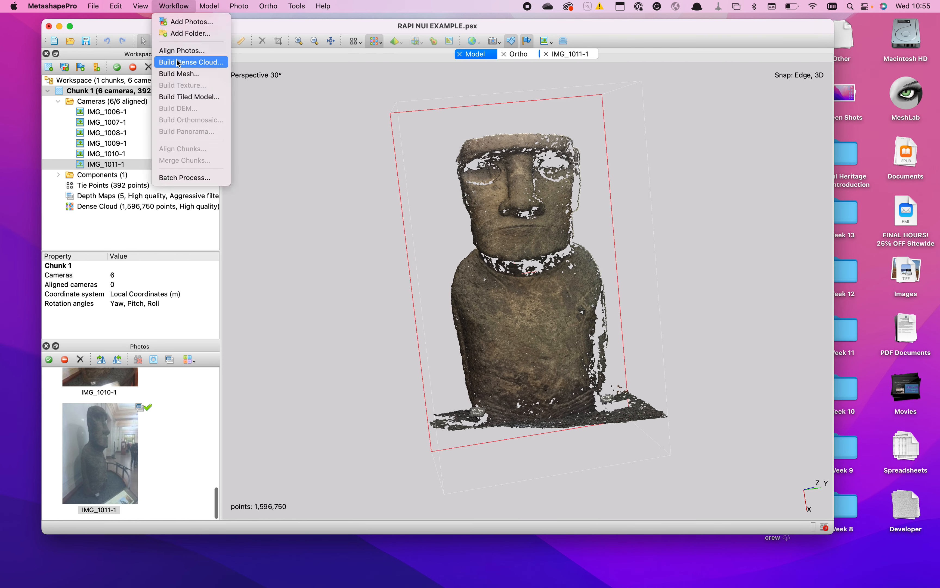
left_click(177, 74)
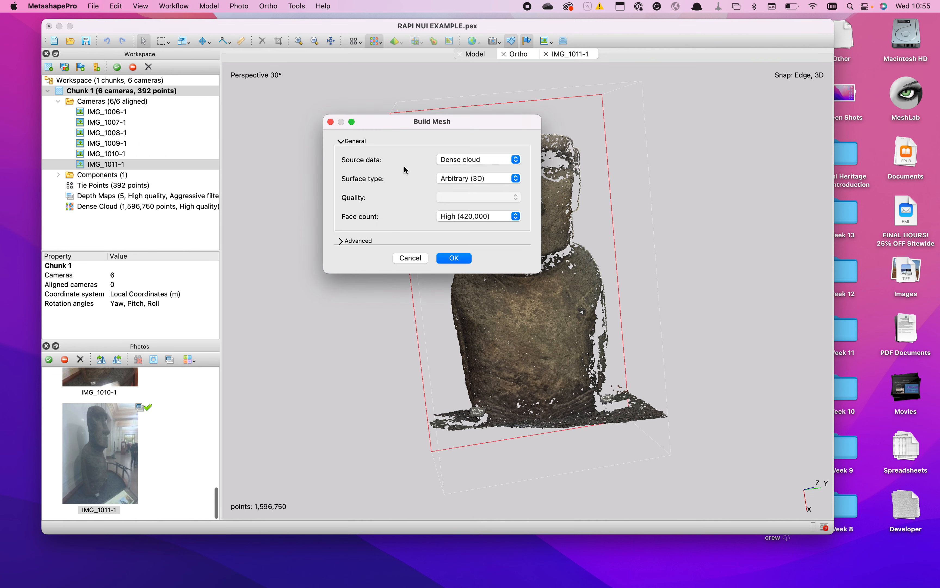
left_click(455, 180)
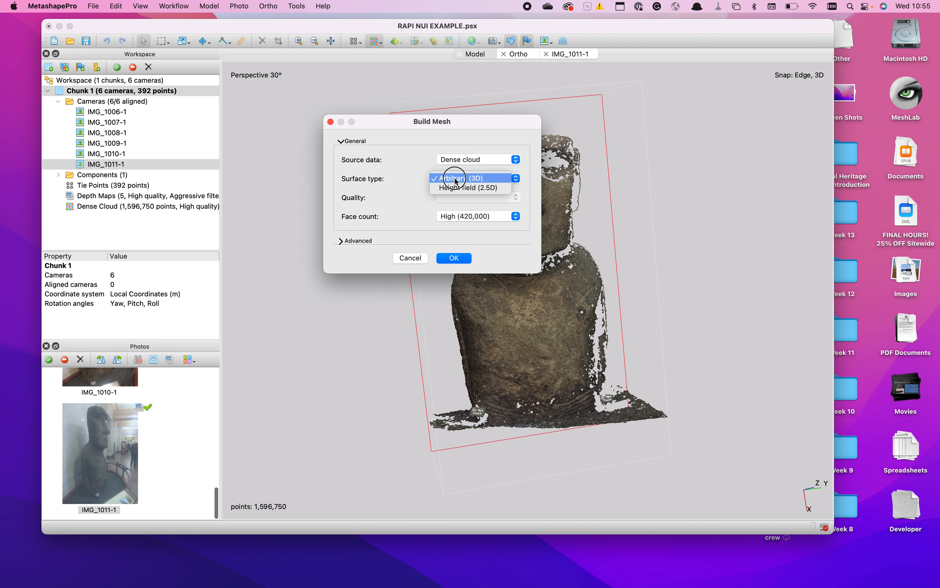
left_click(455, 179)
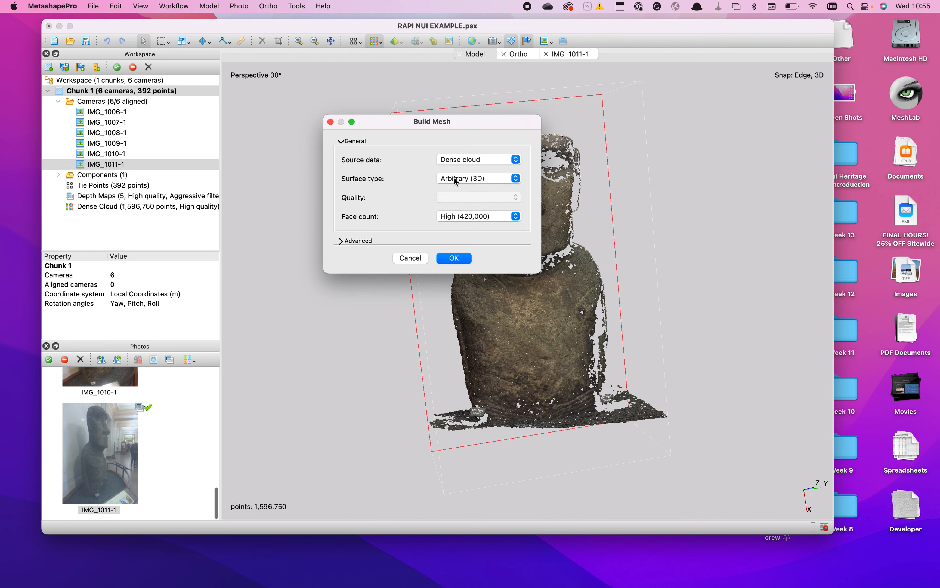
left_click(474, 218)
left_click(474, 218)
left_click(340, 241)
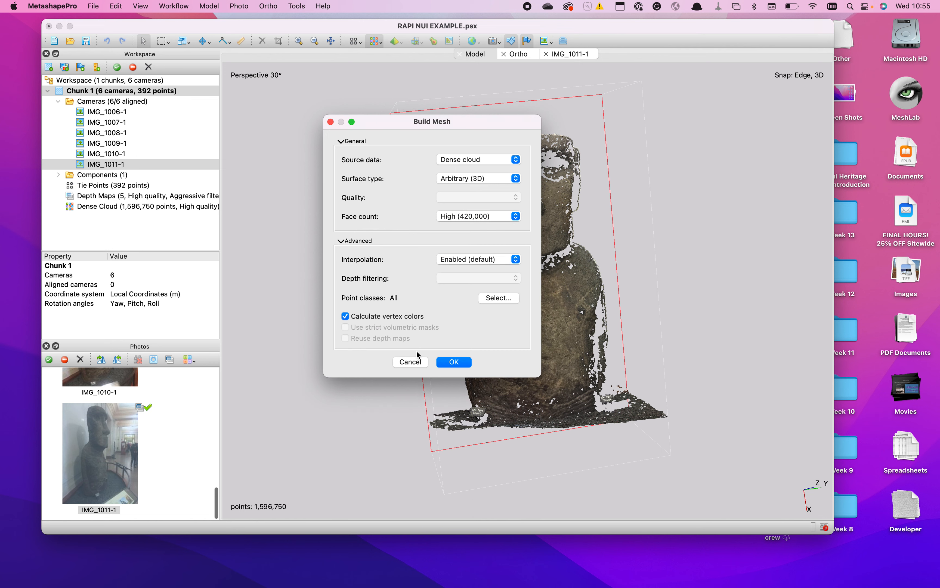
left_click(448, 363)
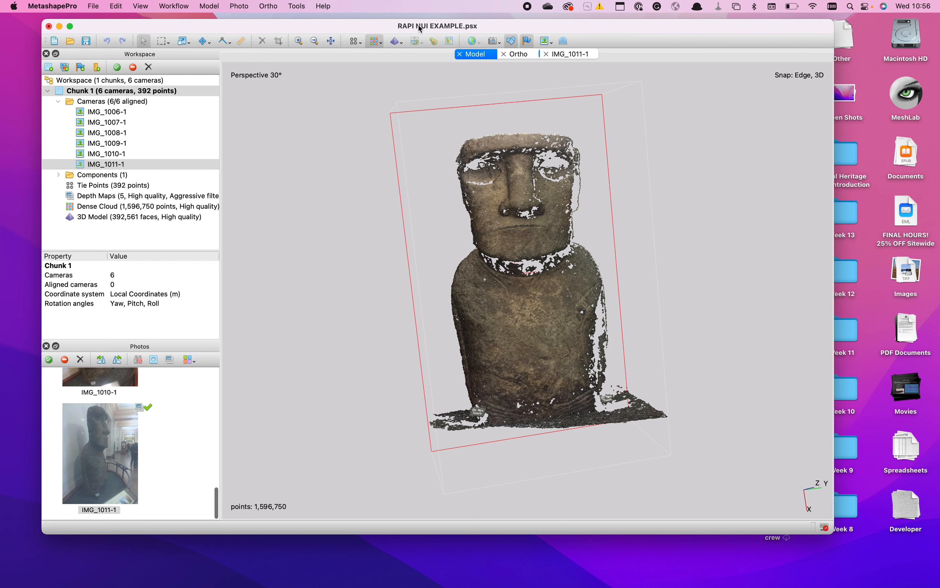
- Examine the mesh from the front as a solid model and colored by confidence
left_click(396, 42)
scroll(545, 324, "up", 10)
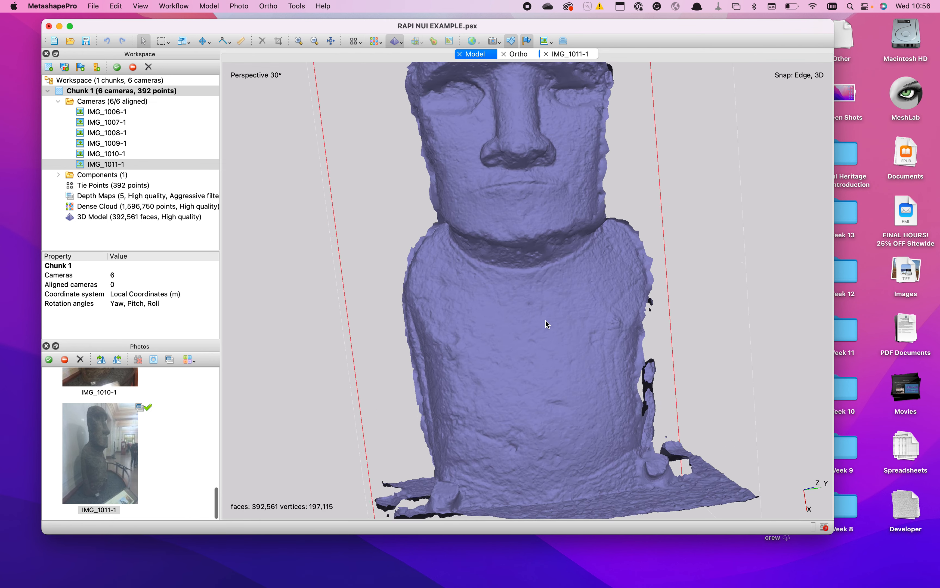
scroll(546, 320, "down", 10)
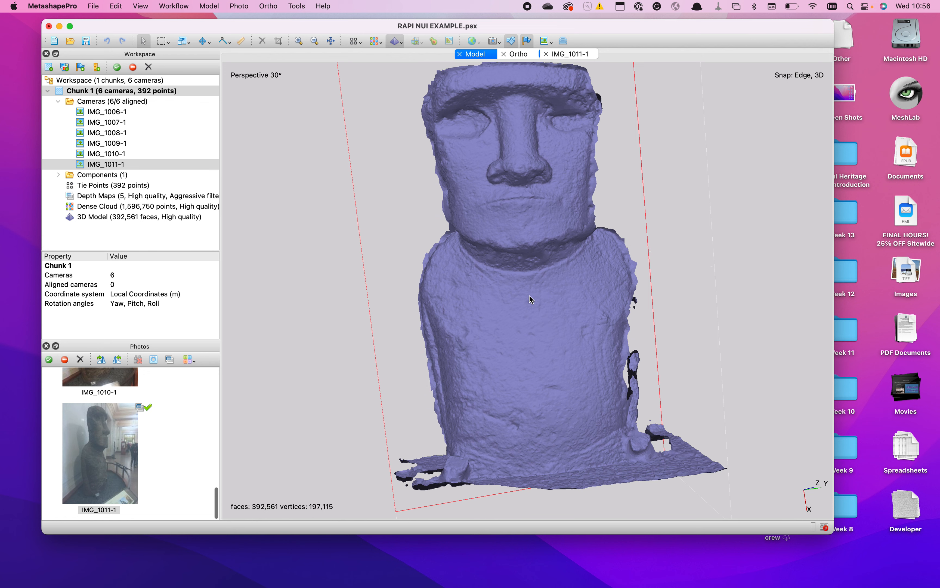
left_click(403, 43)
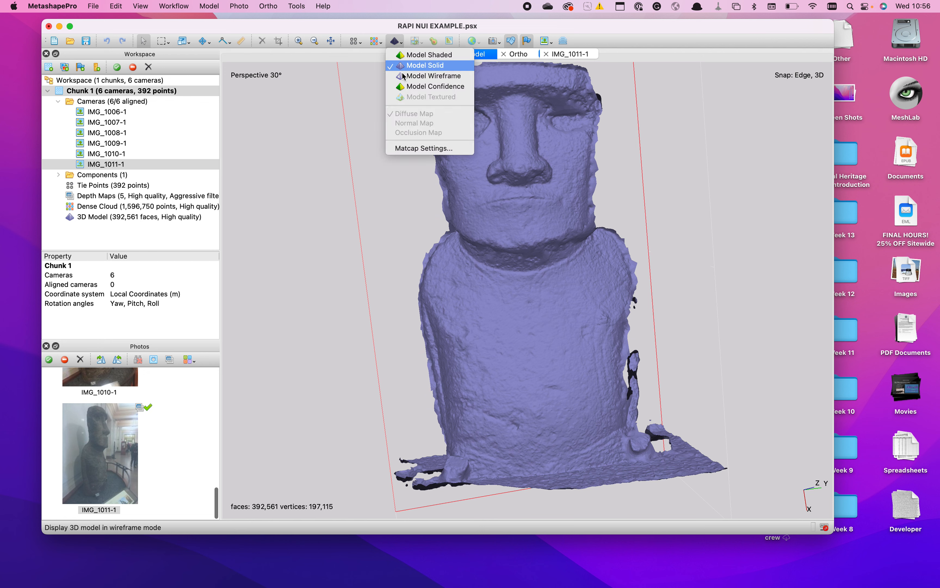
left_click(404, 86)
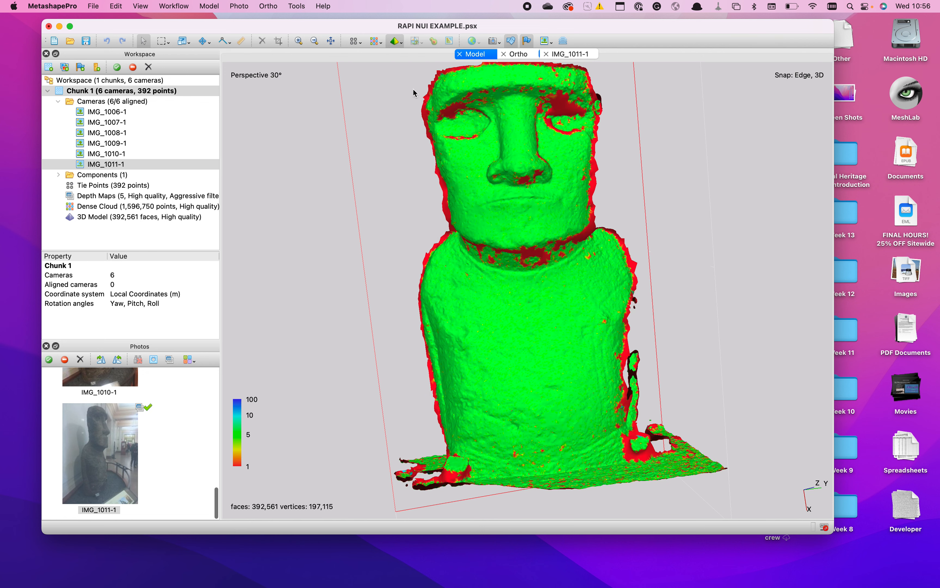
- Display the mesh in shaded mode and examine the statue's neck and chest up close
left_click(400, 43)
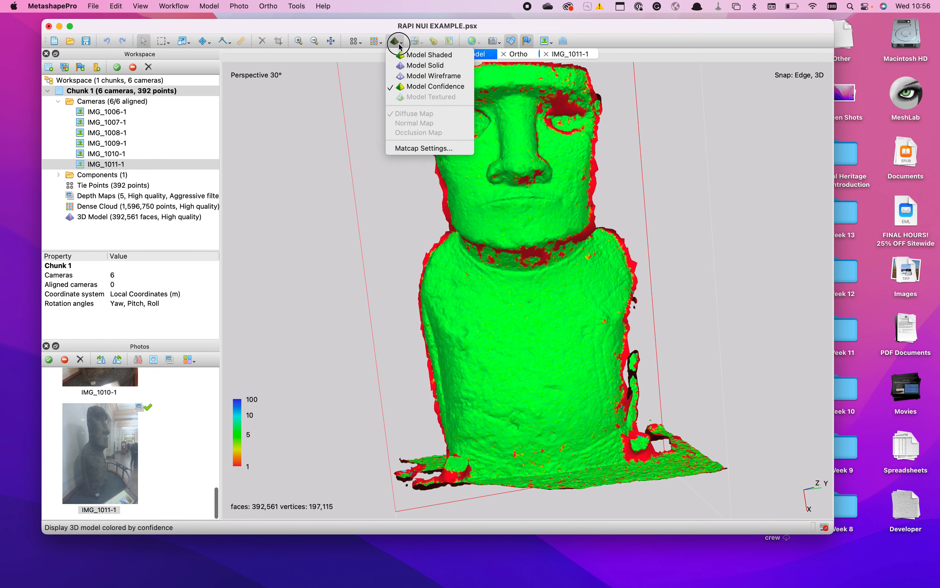
left_click(428, 55)
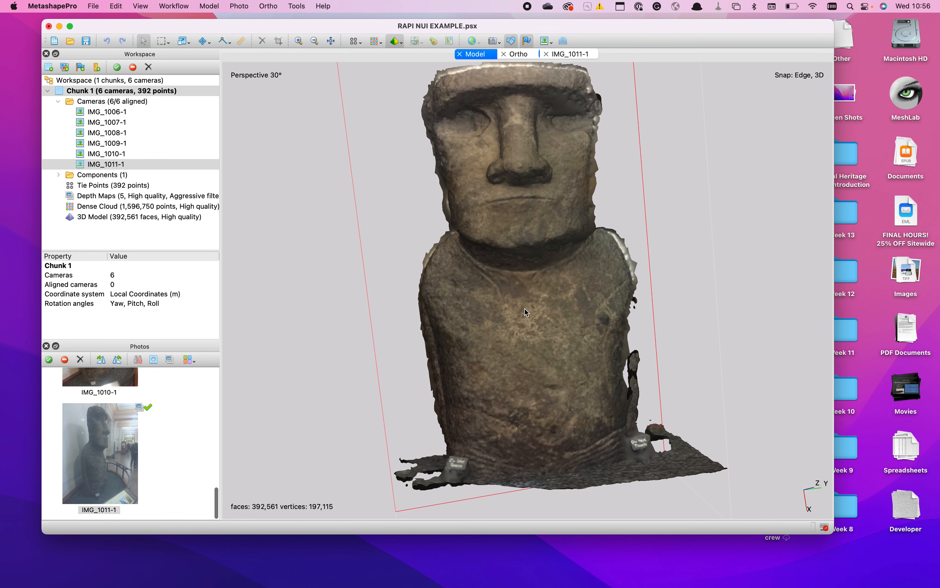
scroll(524, 309, "up", 8)
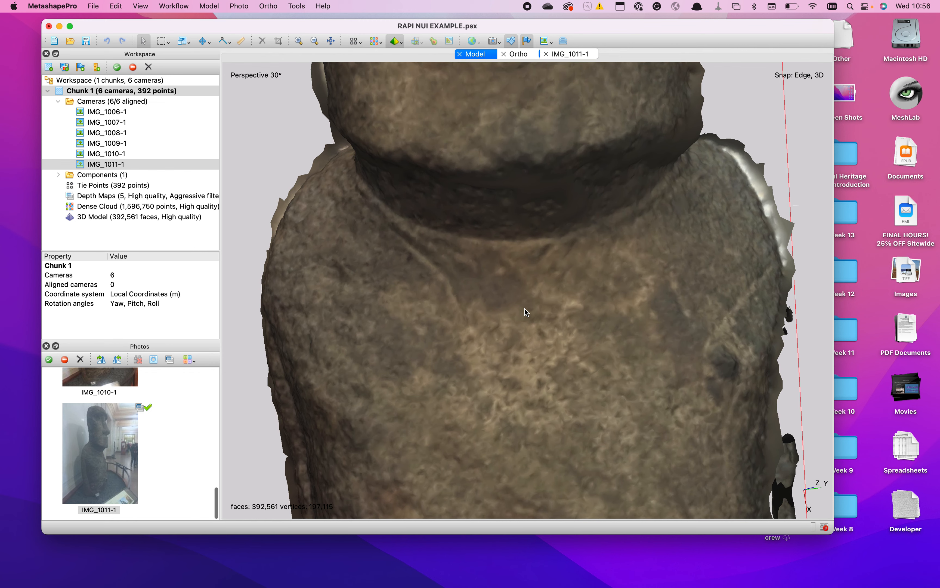
scroll(524, 313, "down", 6)
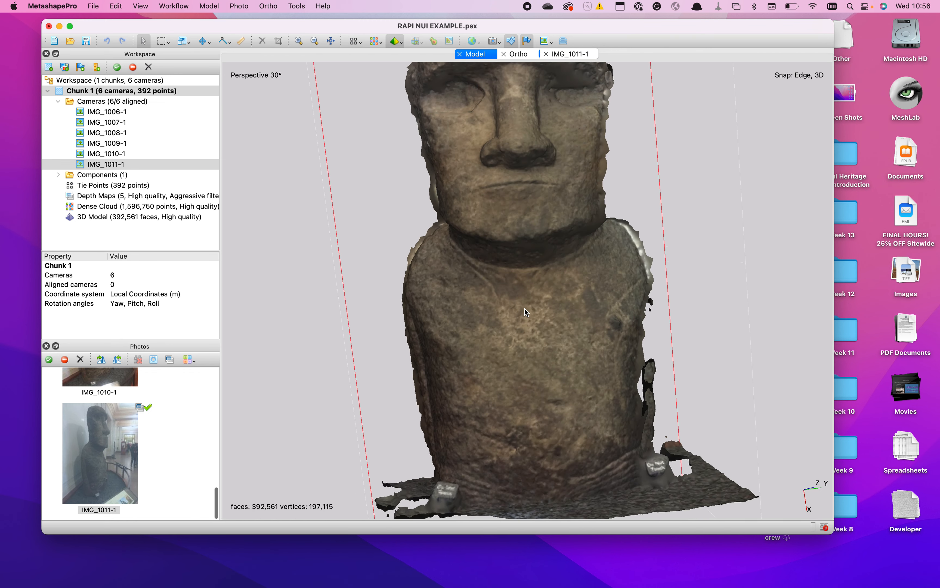
- Build a diffuse map texture from images with Generic mapping, Mosaic blending, size 4036 x 1, hole filling and ghosting filter enabled
left_click(173, 5)
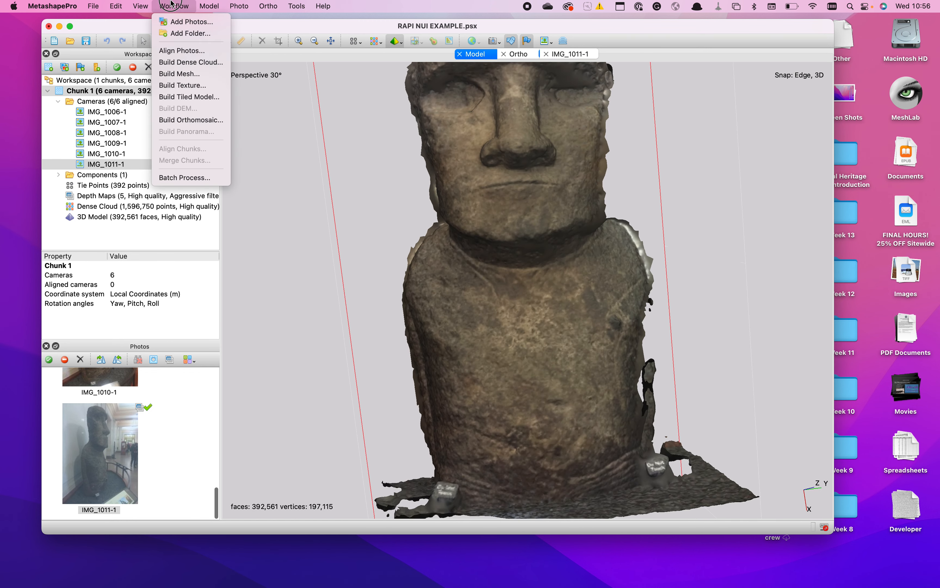
left_click(181, 85)
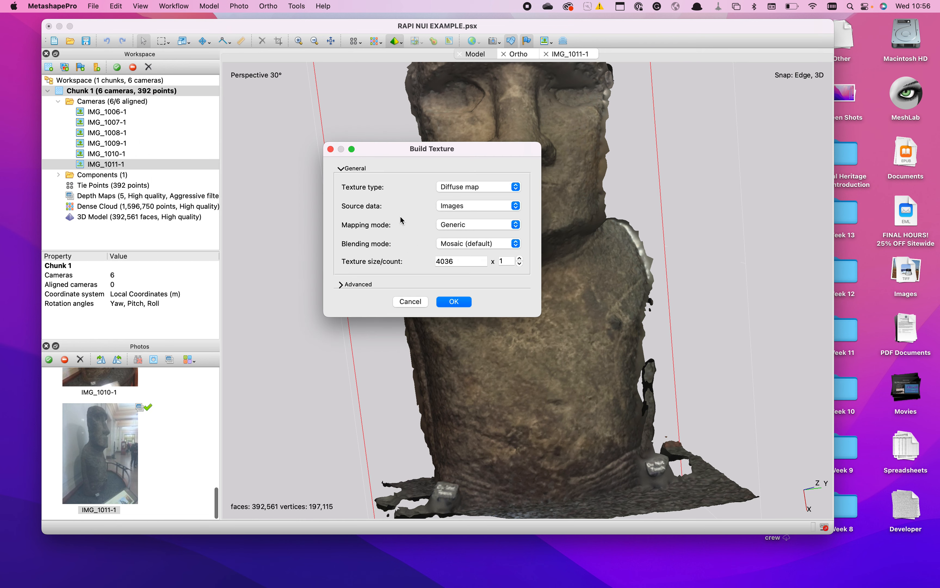
left_click(342, 285)
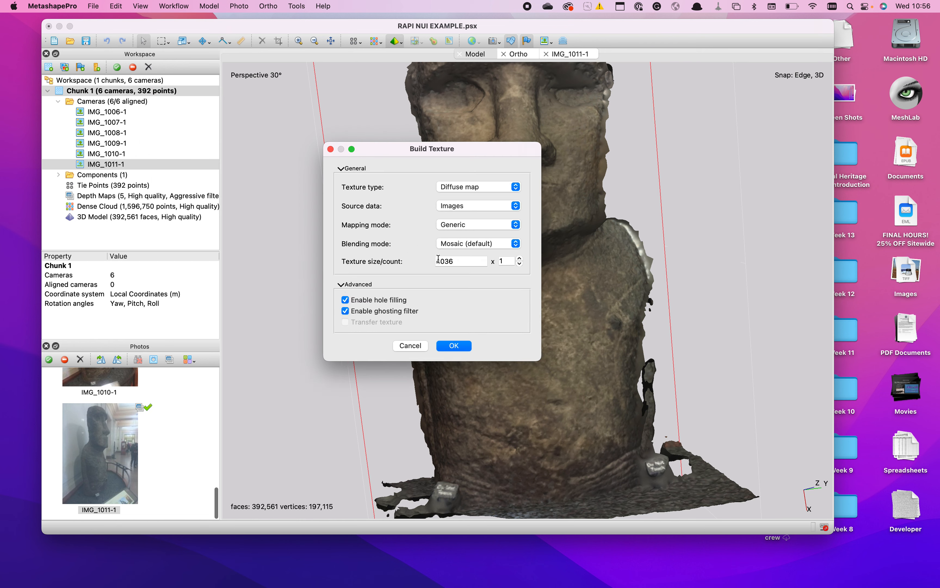
left_click(454, 345)
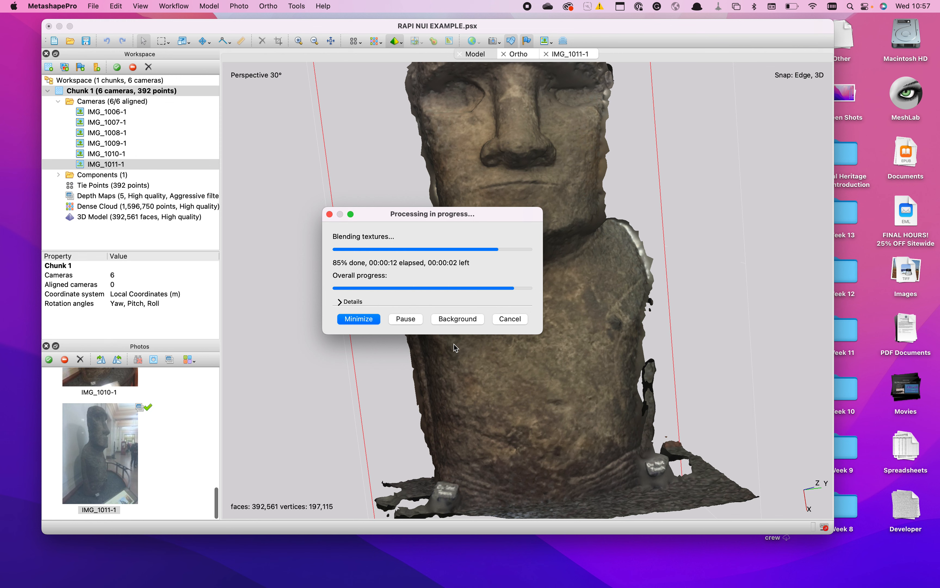
- Display the model textured and examine the surface detail on the statue's chest
left_click(397, 43)
left_click(402, 98)
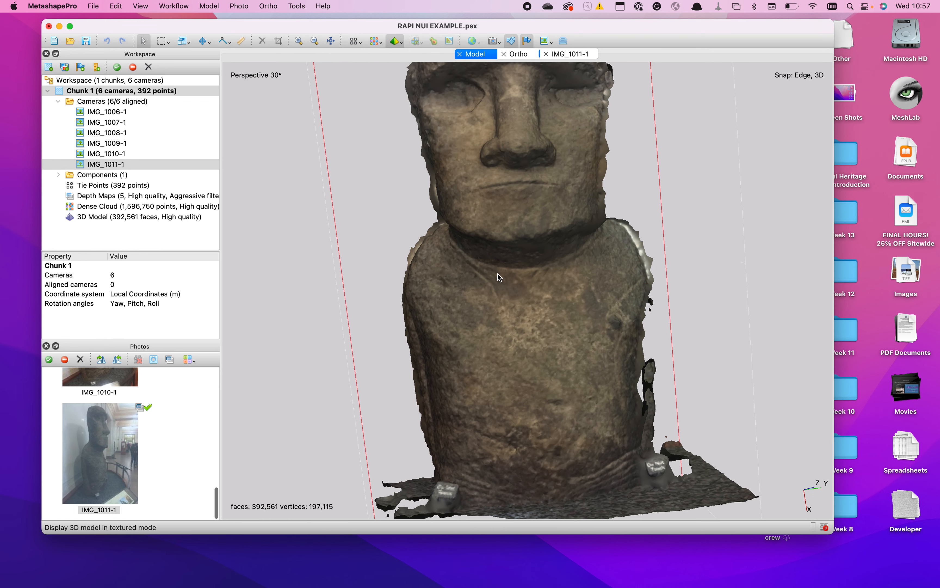
scroll(508, 307, "up", 10)
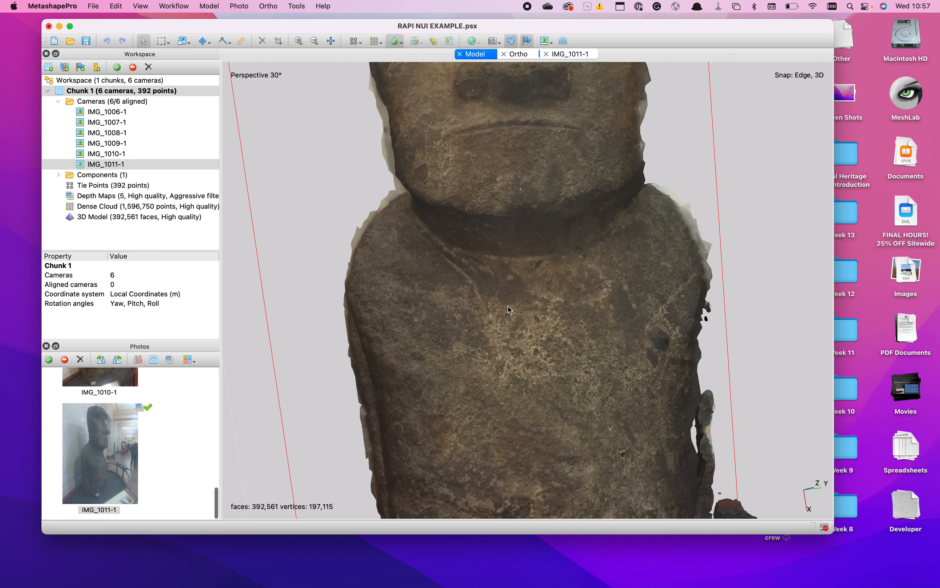
scroll(507, 306, "down", 8)
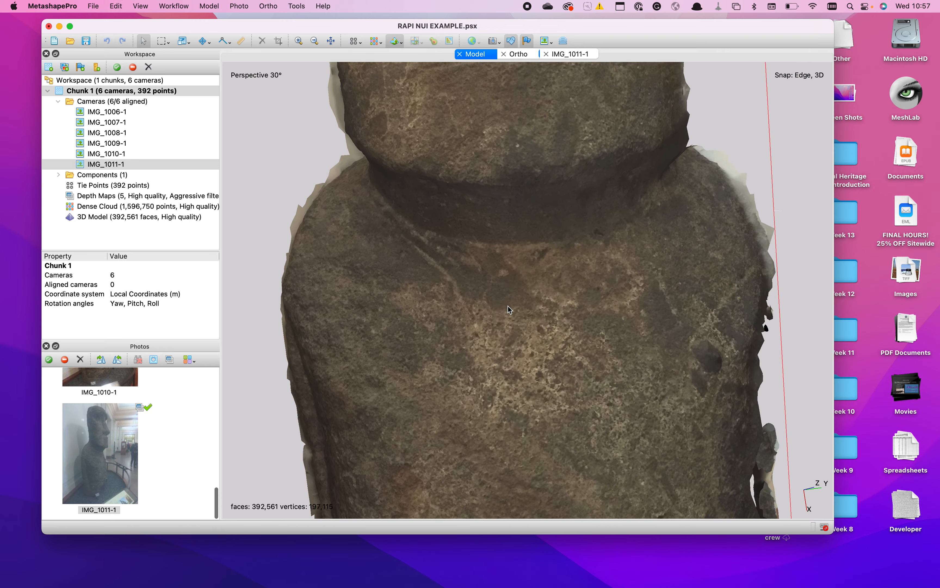
- Display the dense cloud for comparison with the solid model, and examine the solid mesh around the statue's neck and upper chest
left_click(375, 41)
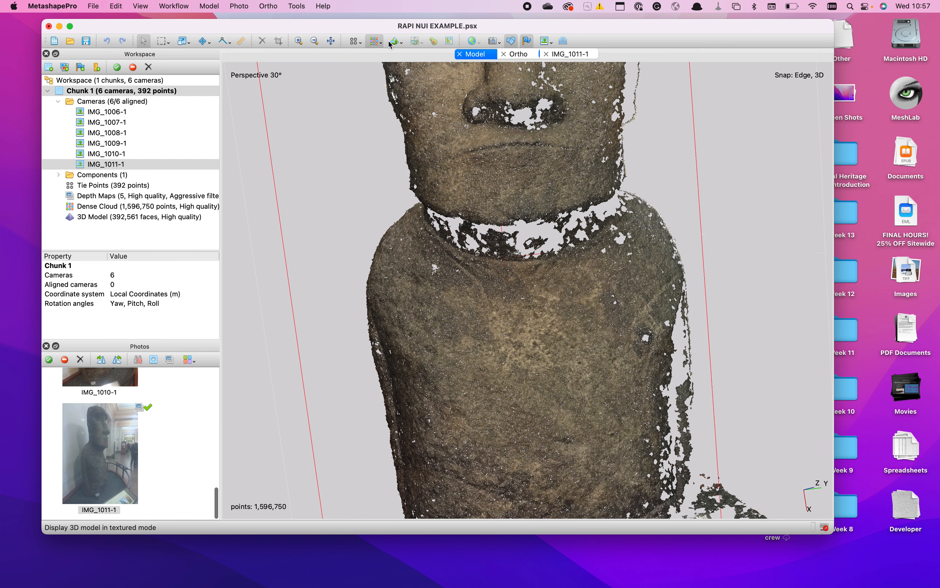
left_click(401, 41)
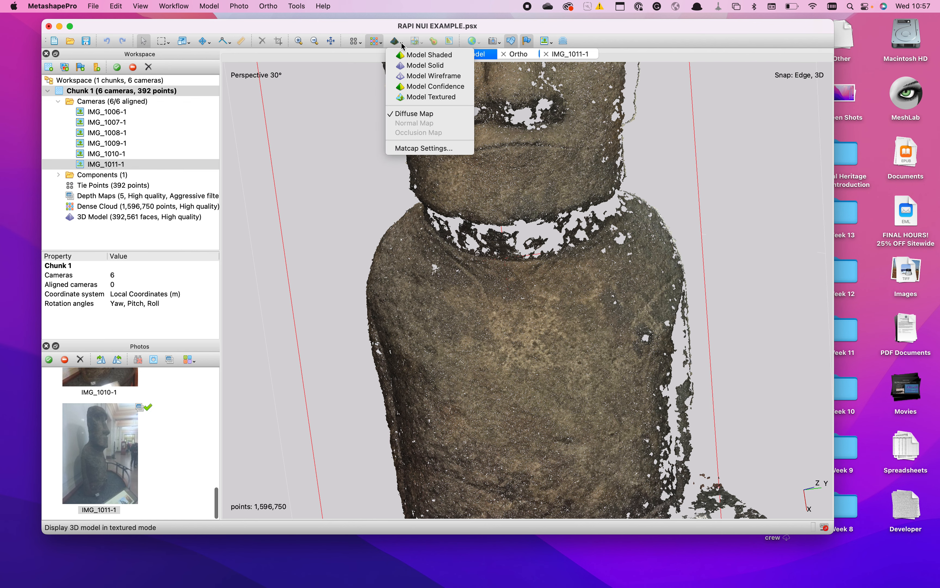
left_click(404, 65)
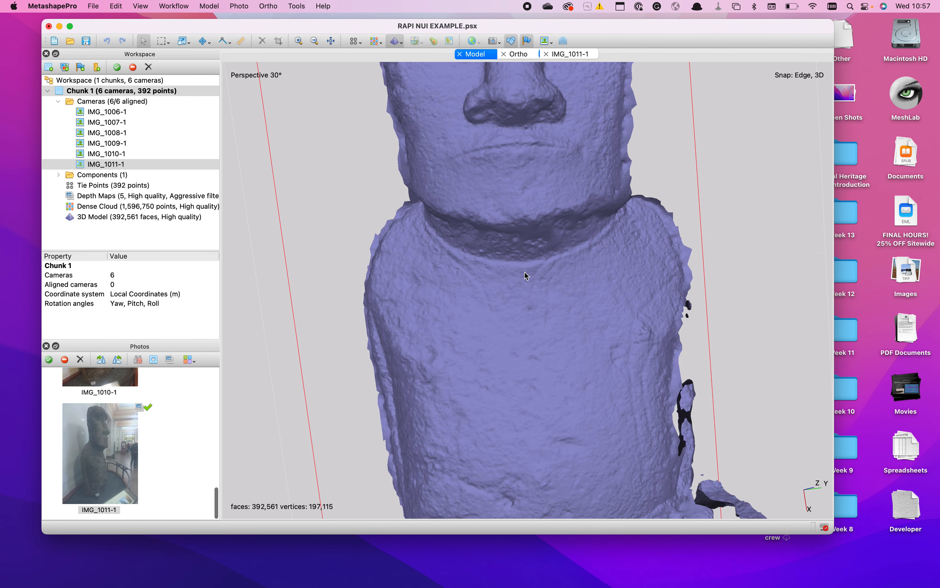
scroll(529, 265, "up", 5)
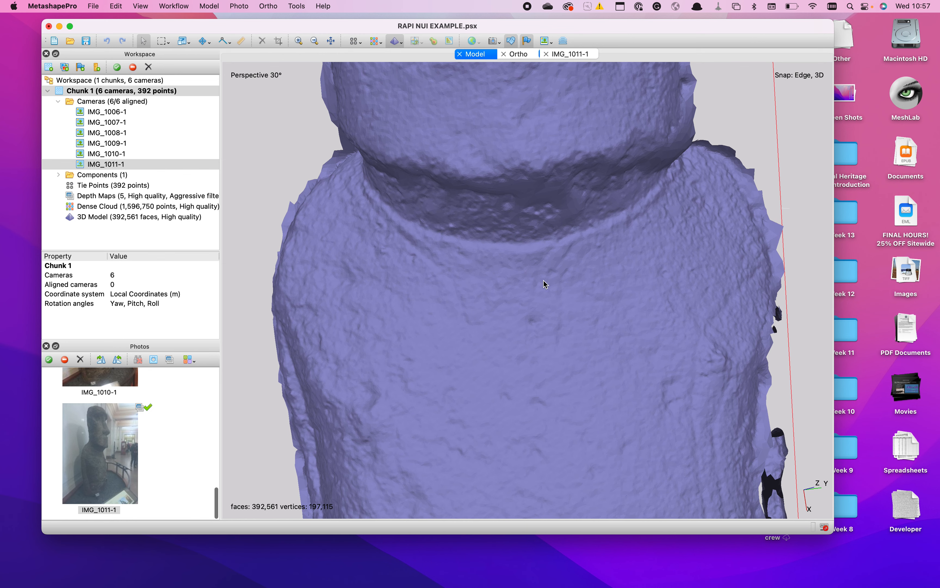
mouse_move(579, 311)
middle_mouse_down()
mouse_move(579, 292)
mouse_move(575, 321)
middle_mouse_up()
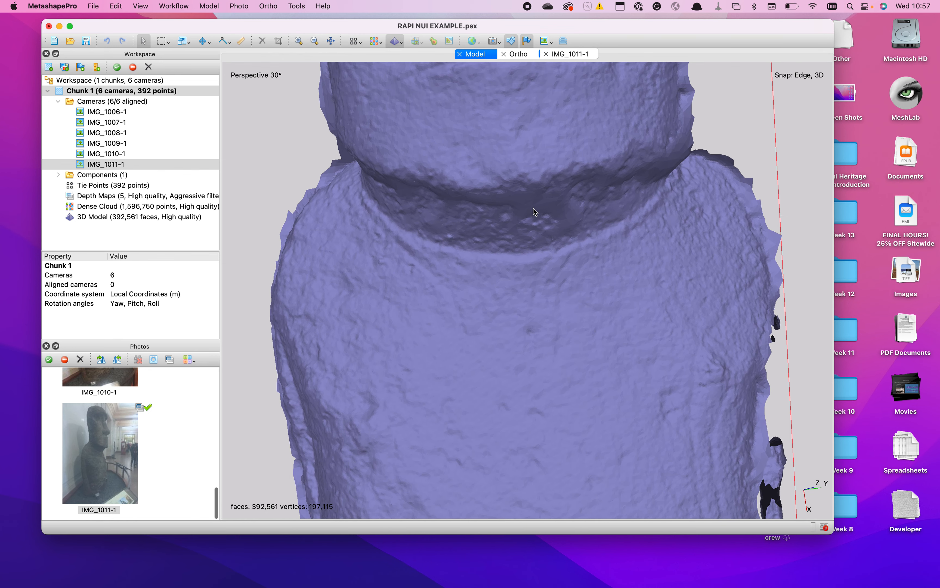
scroll(551, 200, "up", 3)
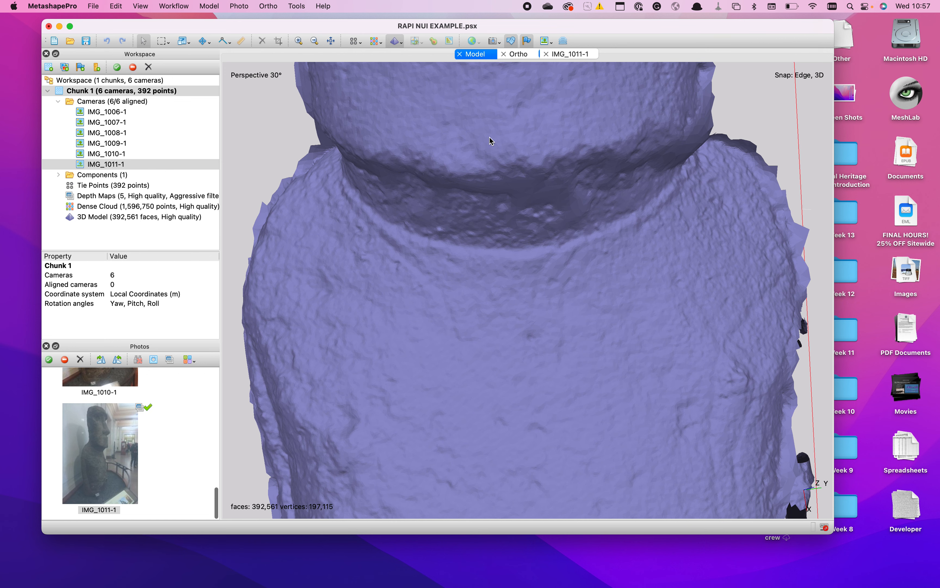
- Display the model textured and examine the statue's neck and chest up close, as well as the whole statue from the front
left_click(400, 42)
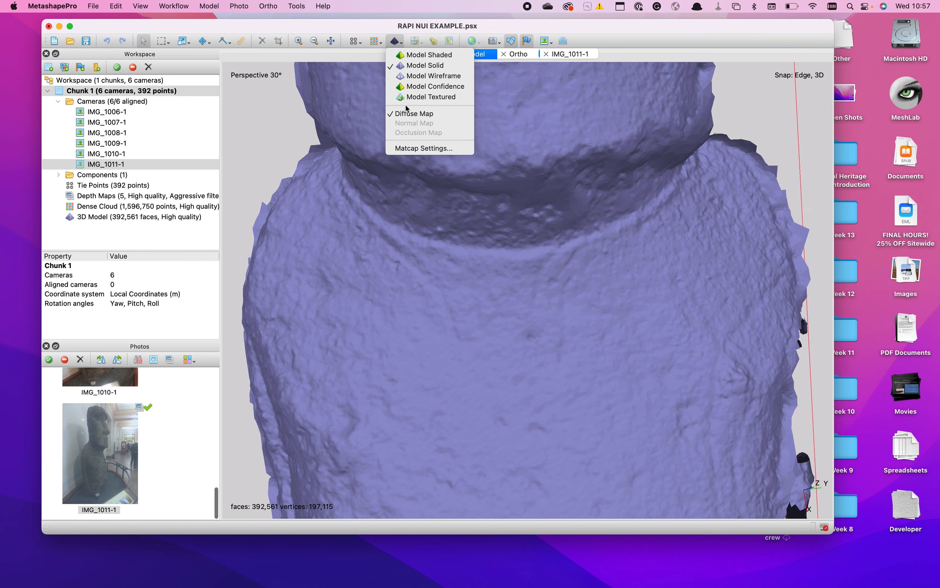
left_click(406, 97)
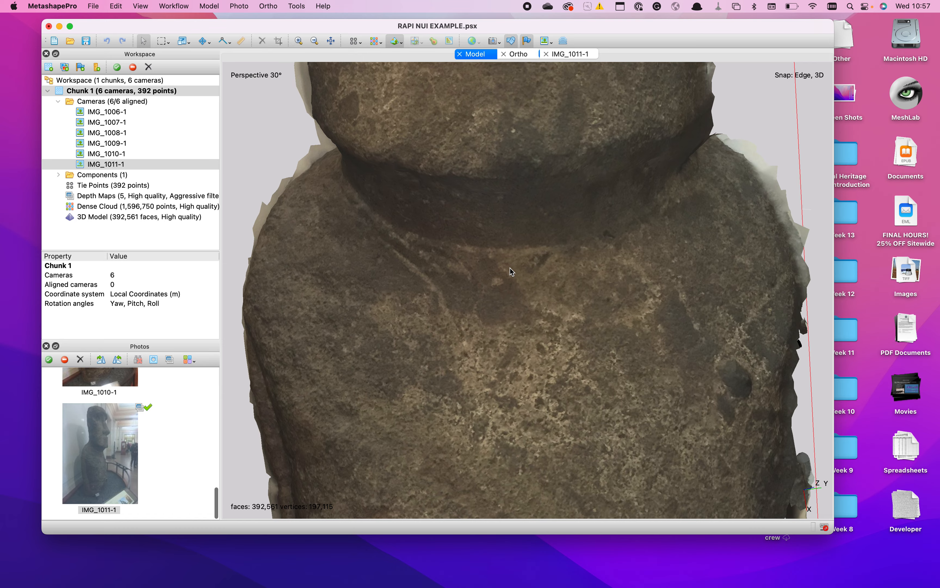
scroll(510, 268, "down", 5)
scroll(509, 268, "up", 3)
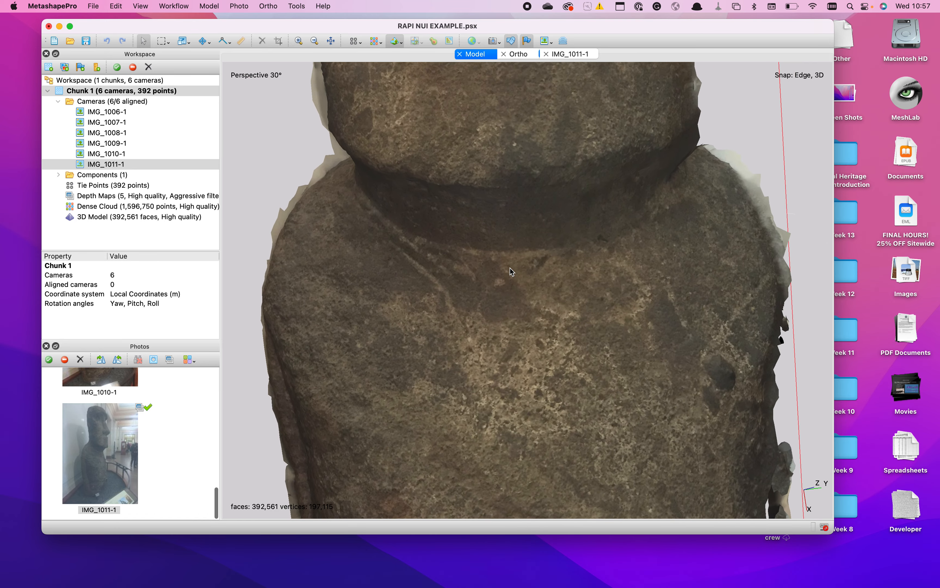
scroll(510, 268, "down", 3)
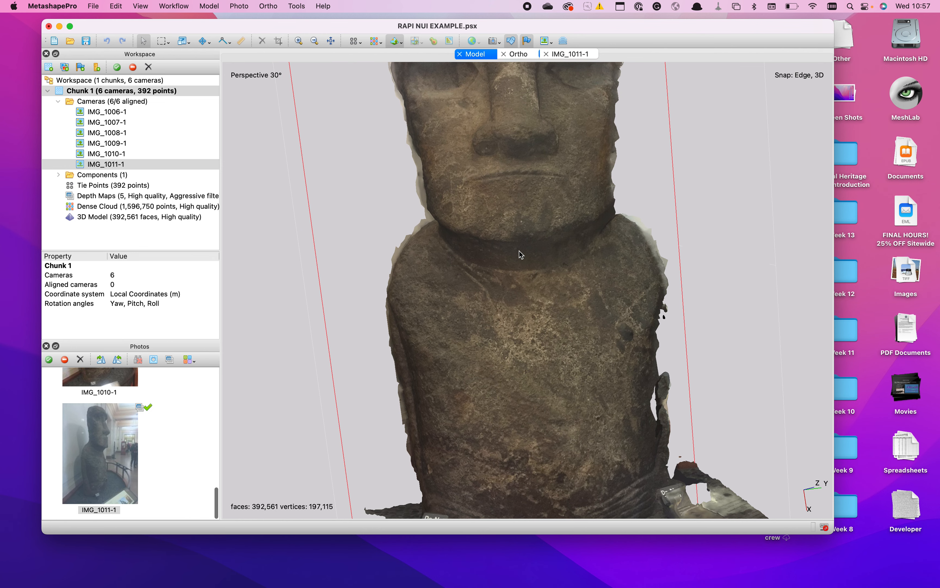
scroll(520, 244, "up", 5)
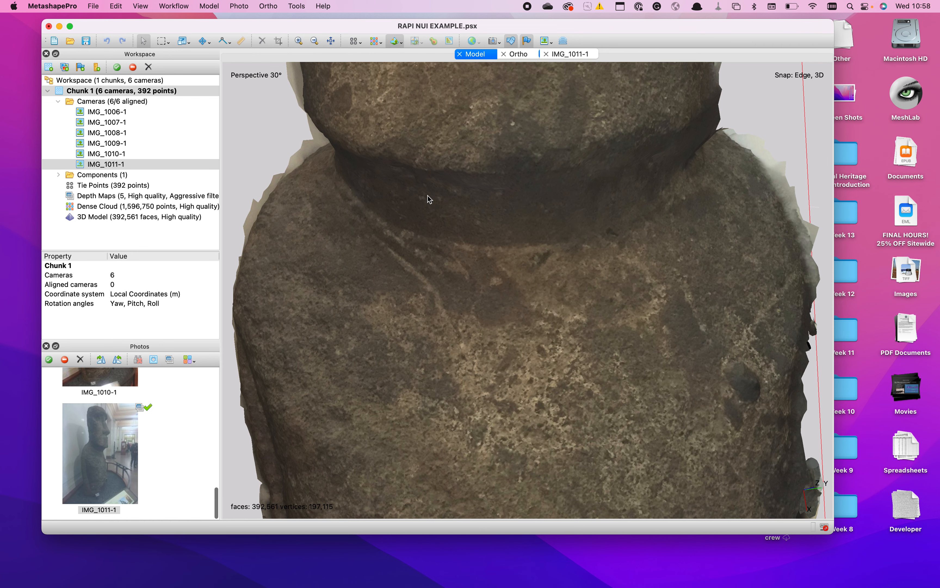
scroll(427, 196, "down", 10)
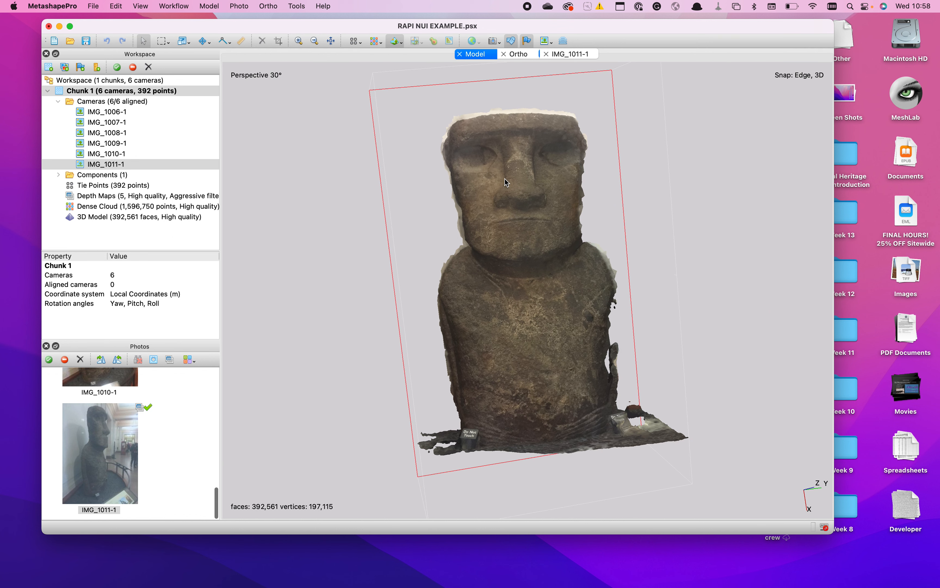
right_click_drag(502, 159, 532, 173)
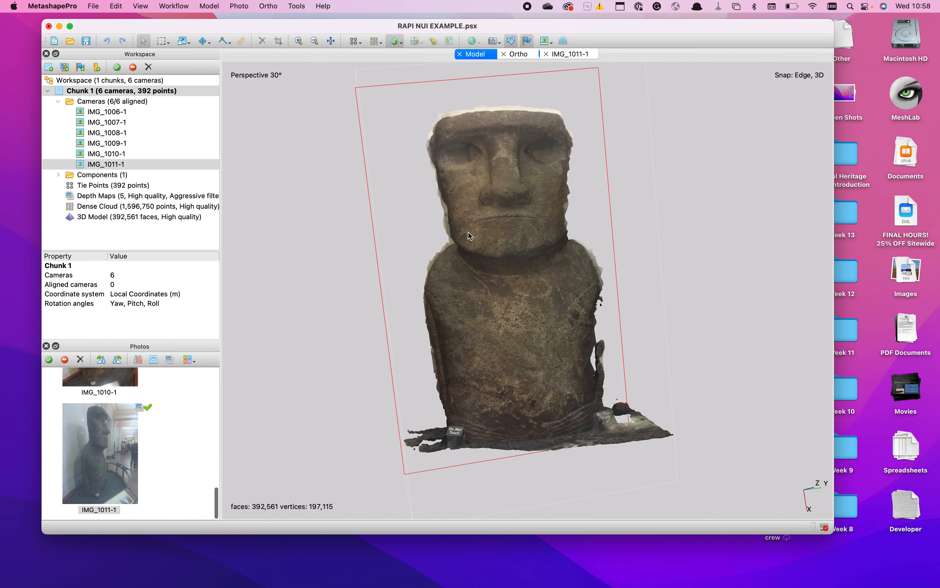
mouse_move(450, 265)
left_mouse_down()
mouse_move(460, 259)
mouse_move(439, 272)
mouse_move(499, 273)
mouse_move(451, 279)
mouse_move(482, 274)
mouse_move(483, 293)
mouse_move(466, 283)
mouse_move(480, 264)
mouse_move(464, 257)
left_mouse_up()
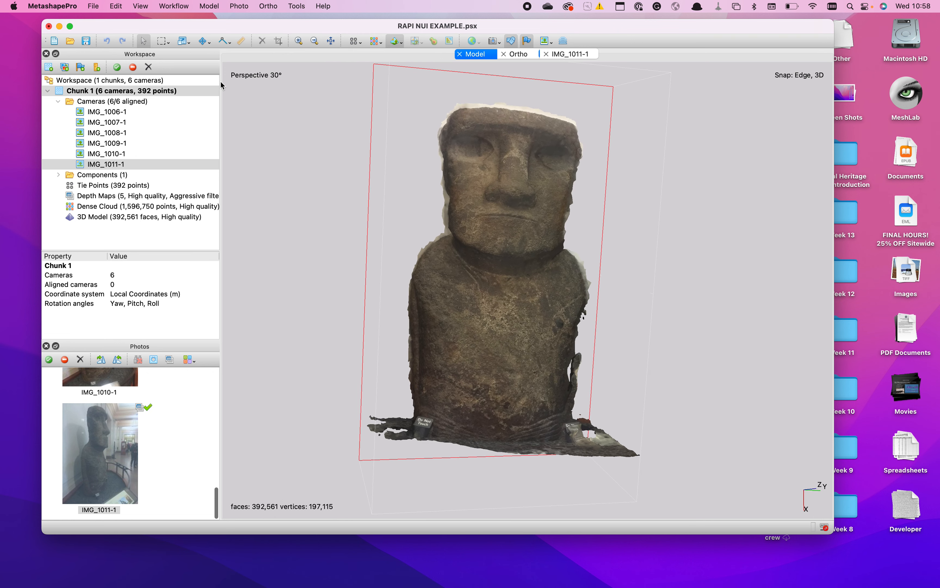